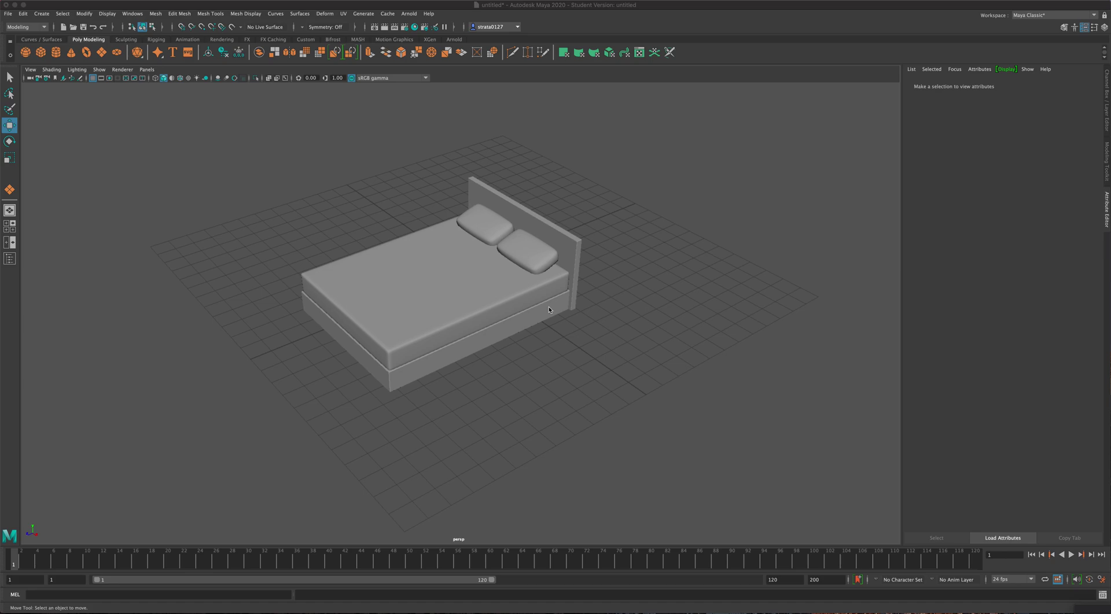
Pick the Polygon Plane creation tool and orbit to look down on the bed
alt+drag(549, 306, 495, 315)
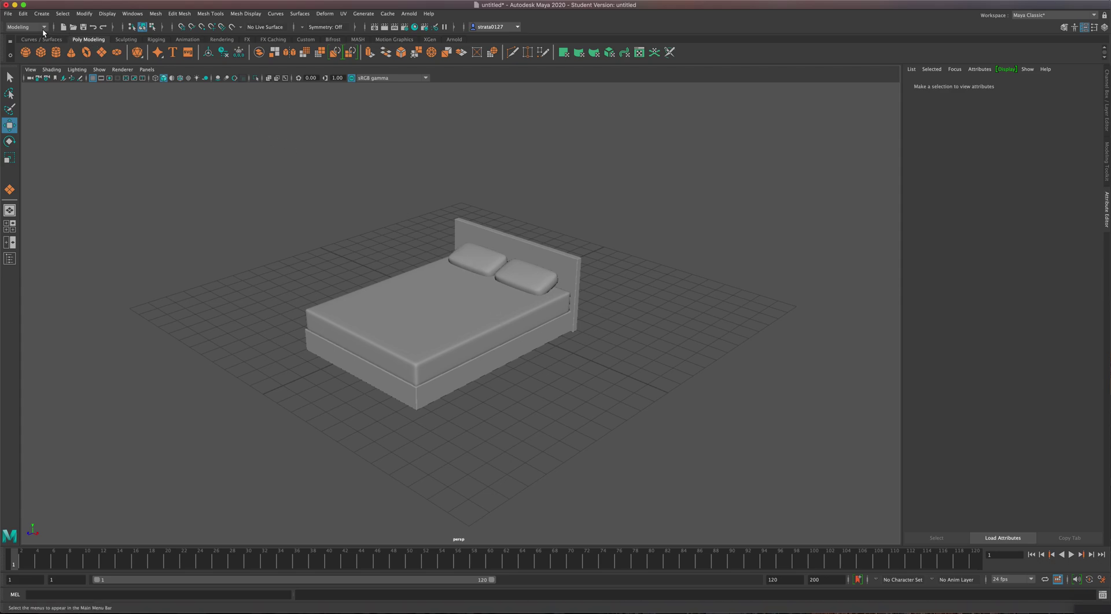
click(103, 50)
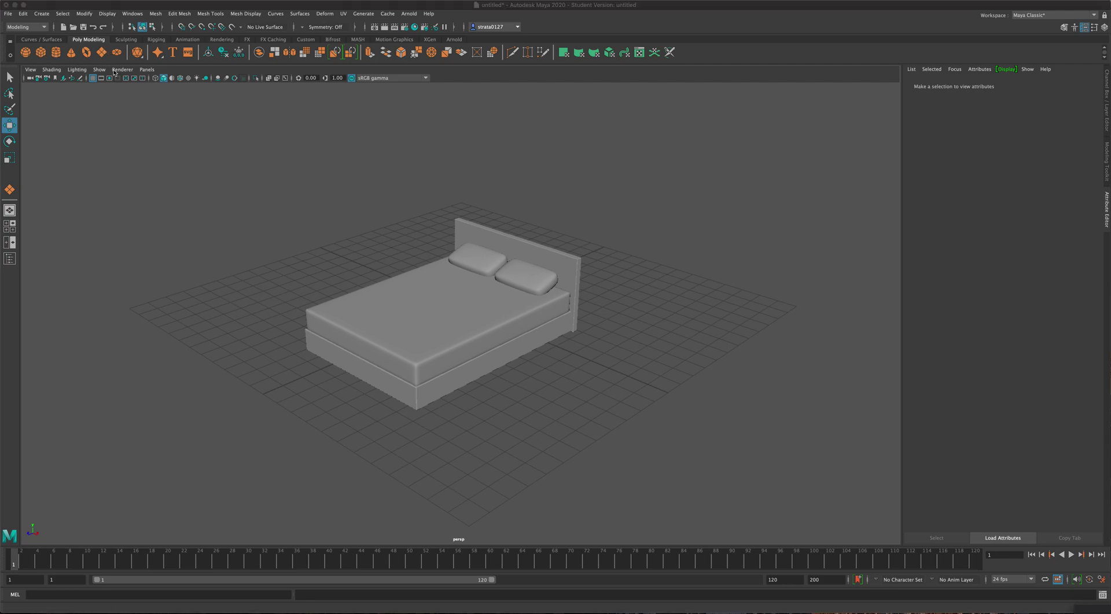
click(401, 295)
alt+drag(446, 328, 465, 299)
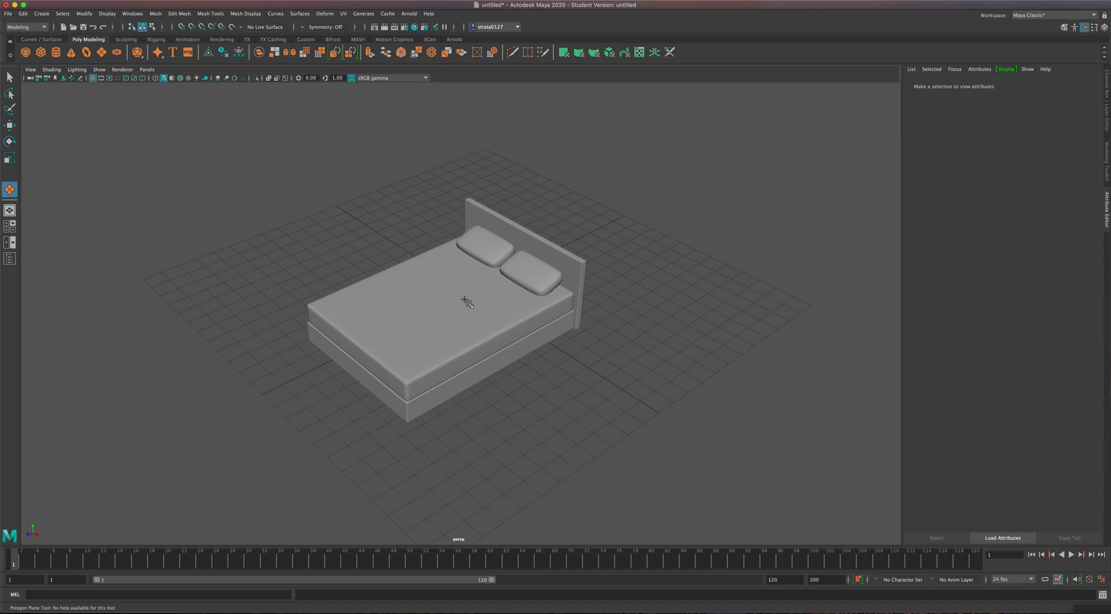
In a wireframe top view, draw a plane covering the whole bed
key(space)
key(space)
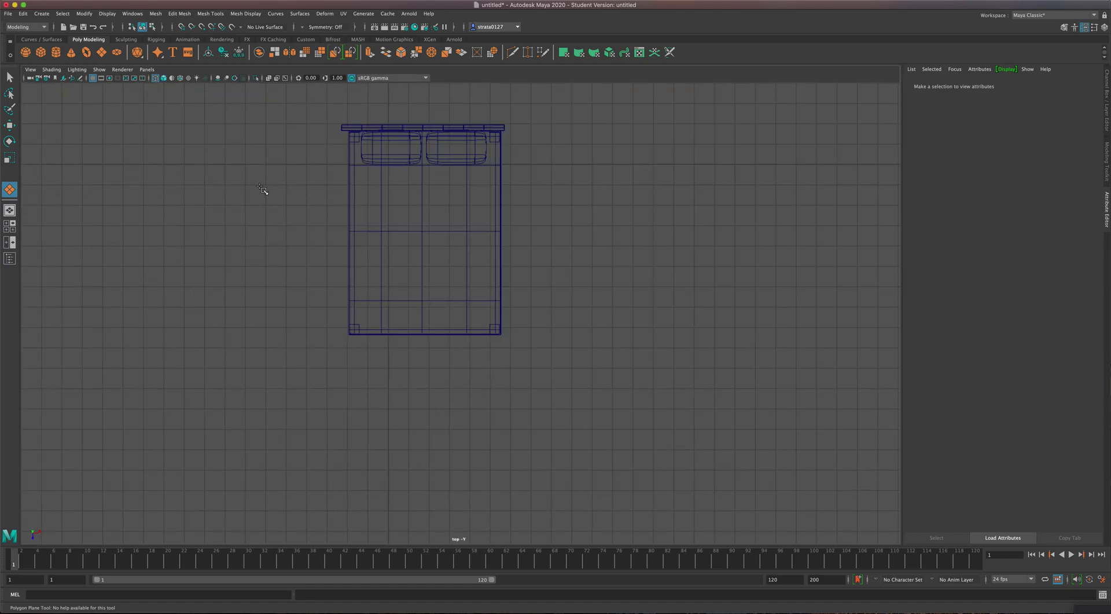
alt+middle_drag(263, 191, 271, 243)
key(5)
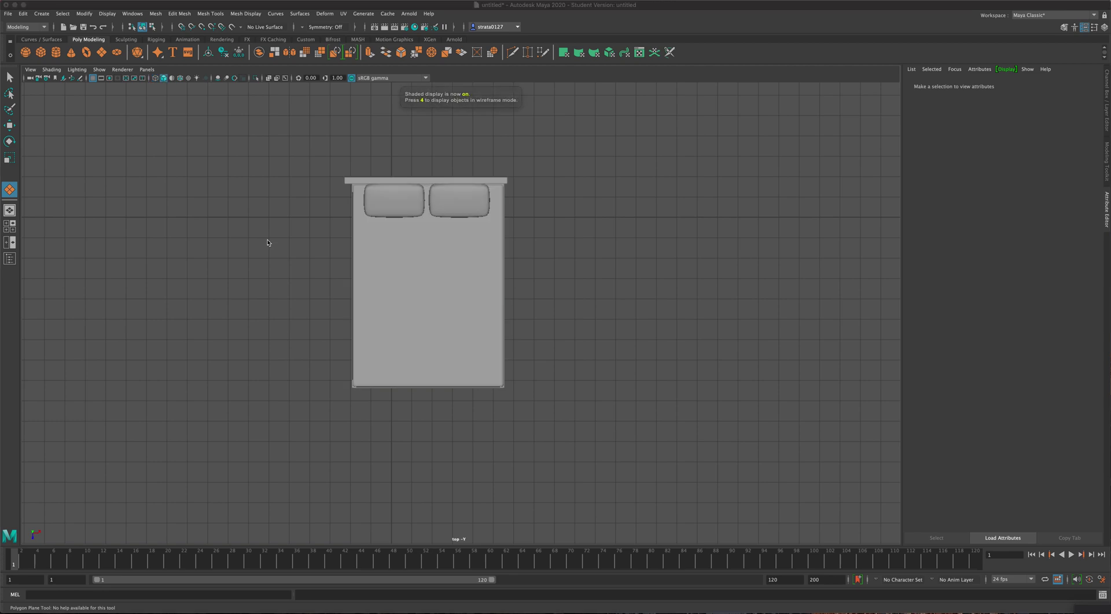
key(4)
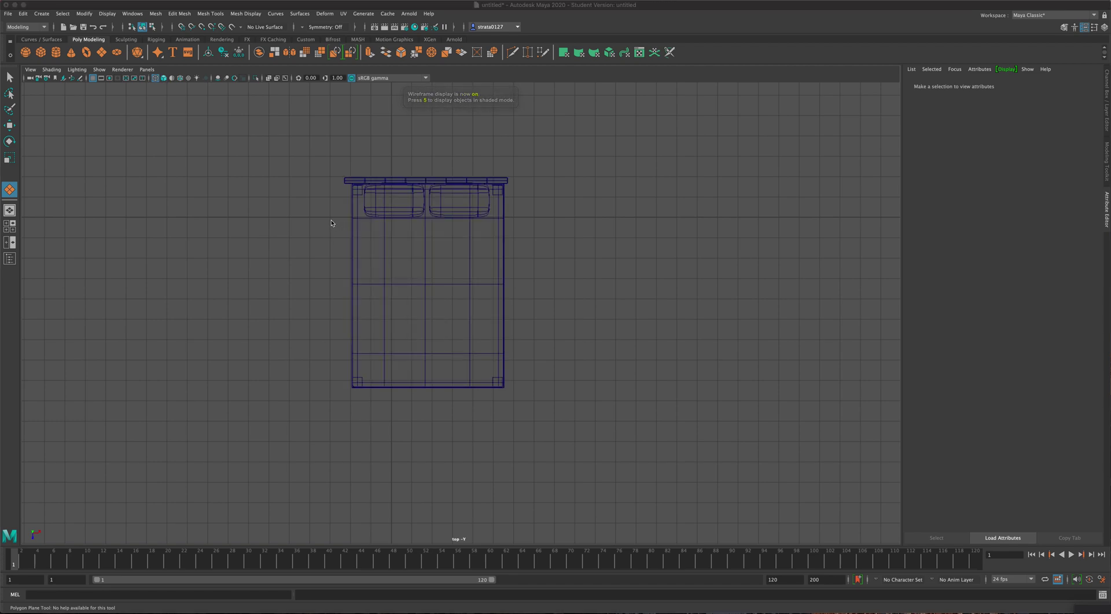
drag(307, 220, 550, 410)
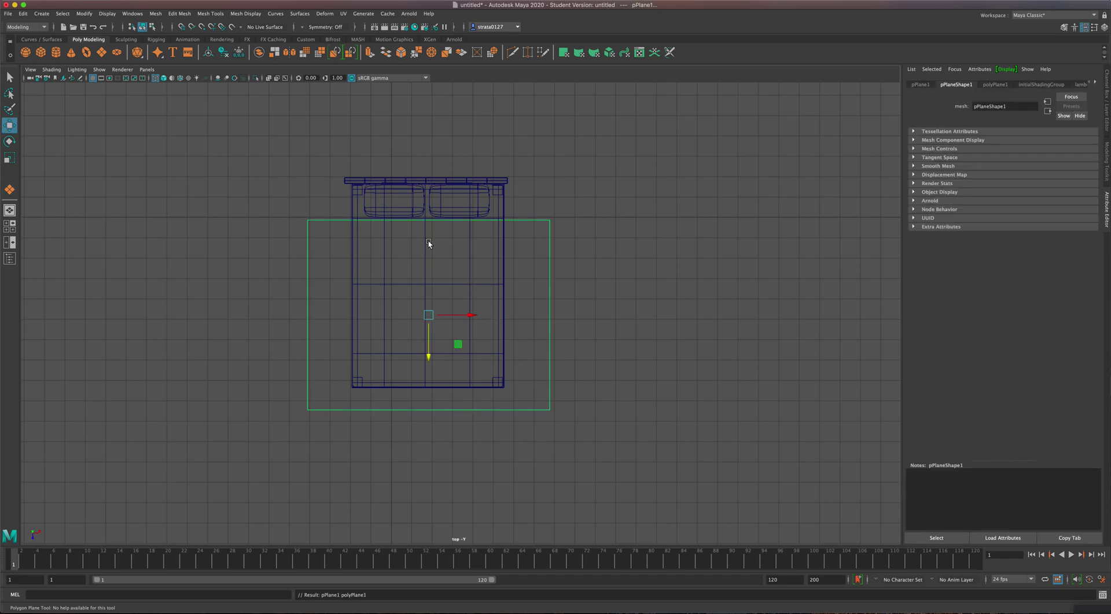
key(space)
key(space)
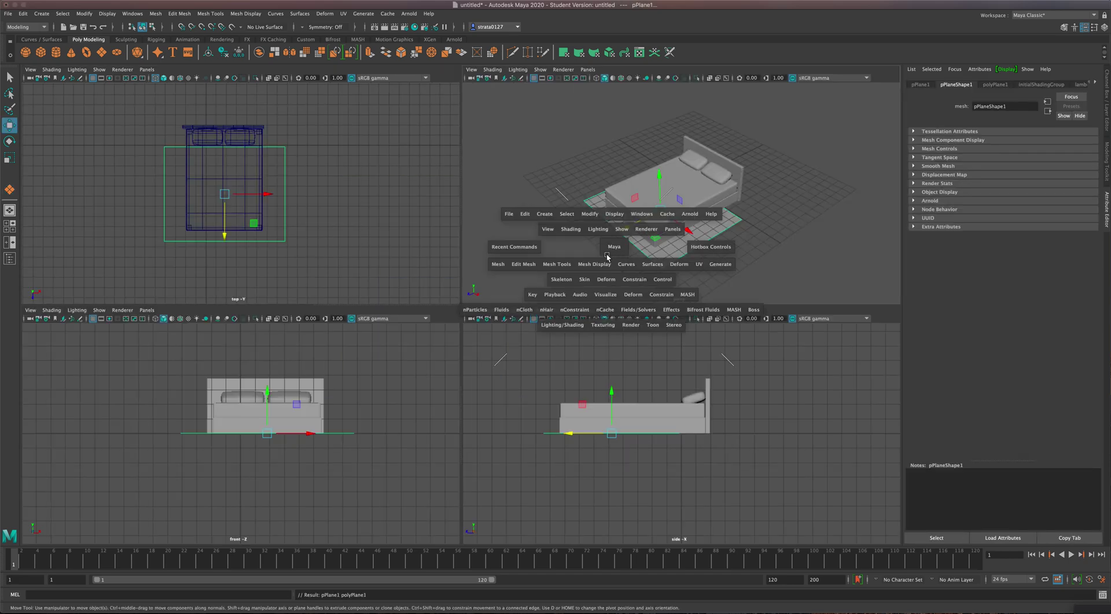
Raise pPlane1 along Y so it sits on top of the mattress
drag(416, 315, 449, 269)
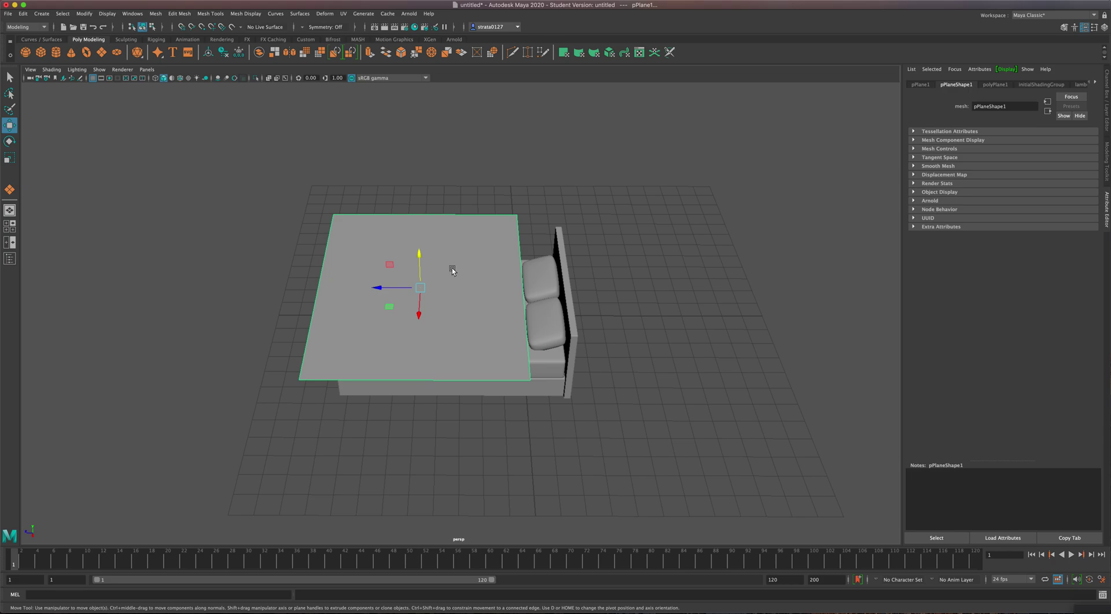
Set polyPlane1's Subdivisions Width and Subdivisions Height both to 80
click(996, 86)
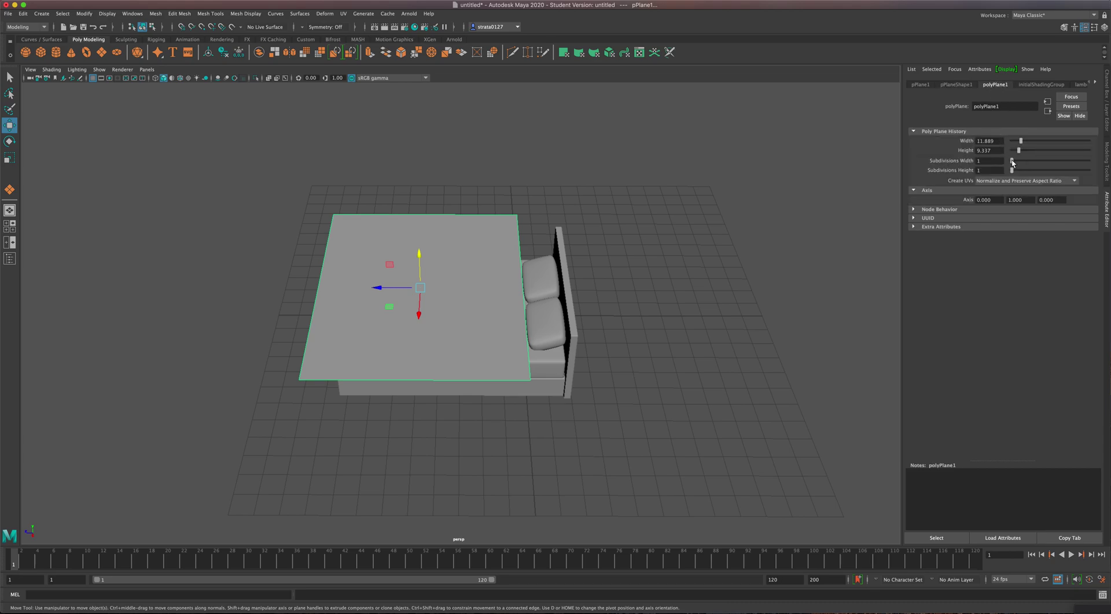
drag(1014, 161, 1093, 162)
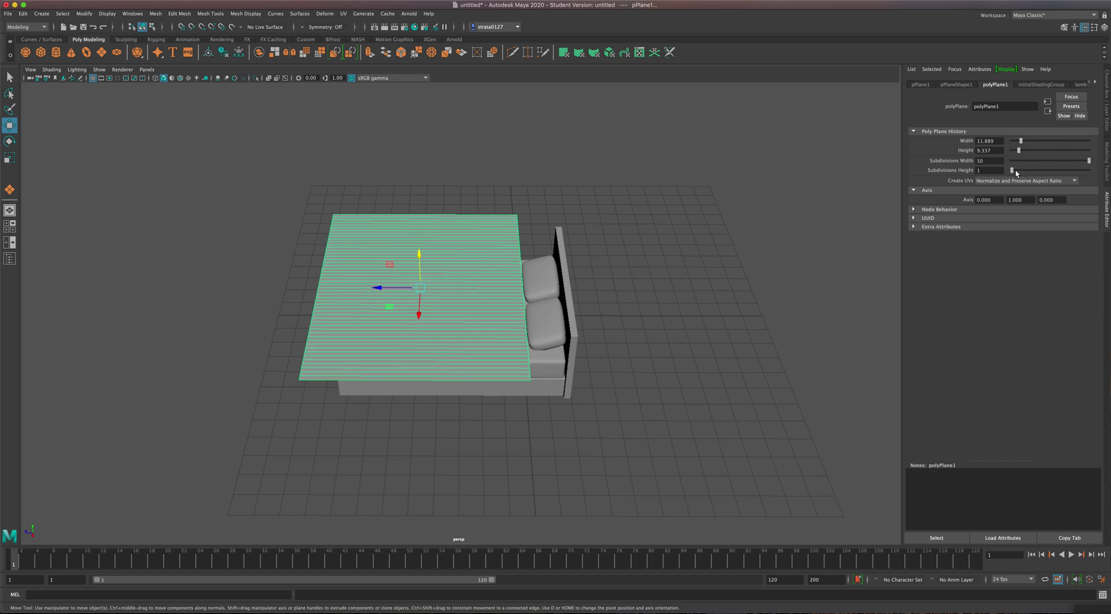
drag(1015, 171, 1100, 173)
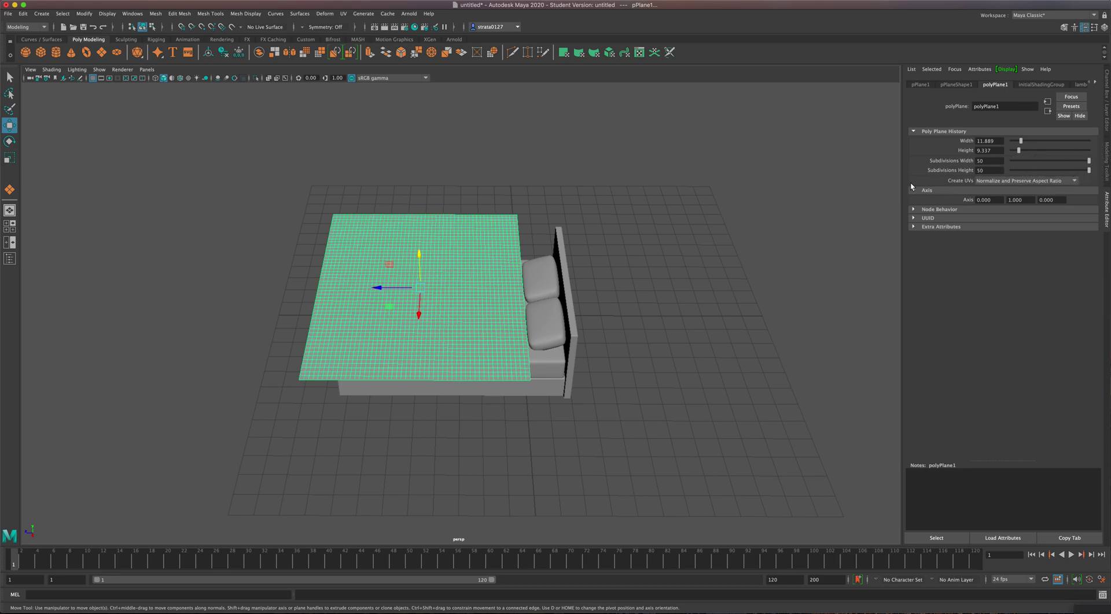
alt+drag(780, 208, 806, 205)
drag(977, 161, 991, 163)
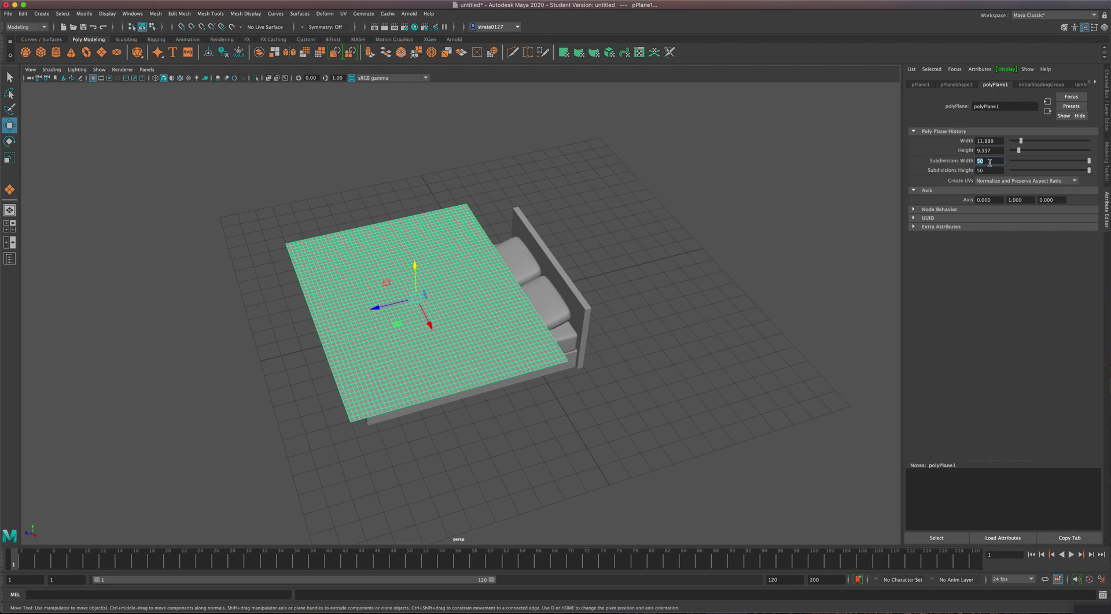
key(Tab)
text(80)
key(Return)
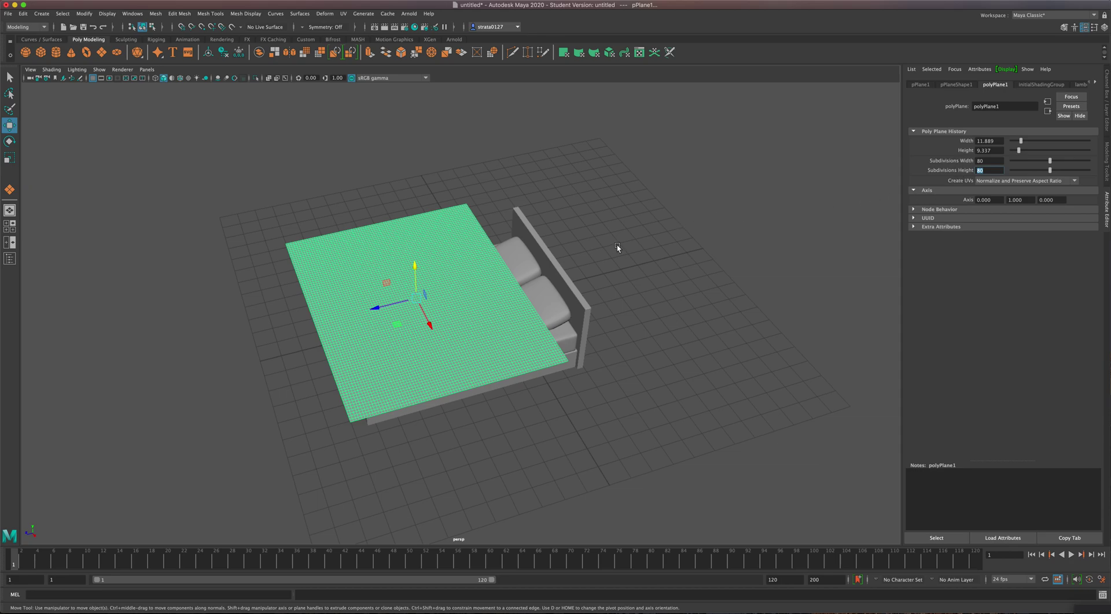
alt+drag(617, 245, 593, 234)
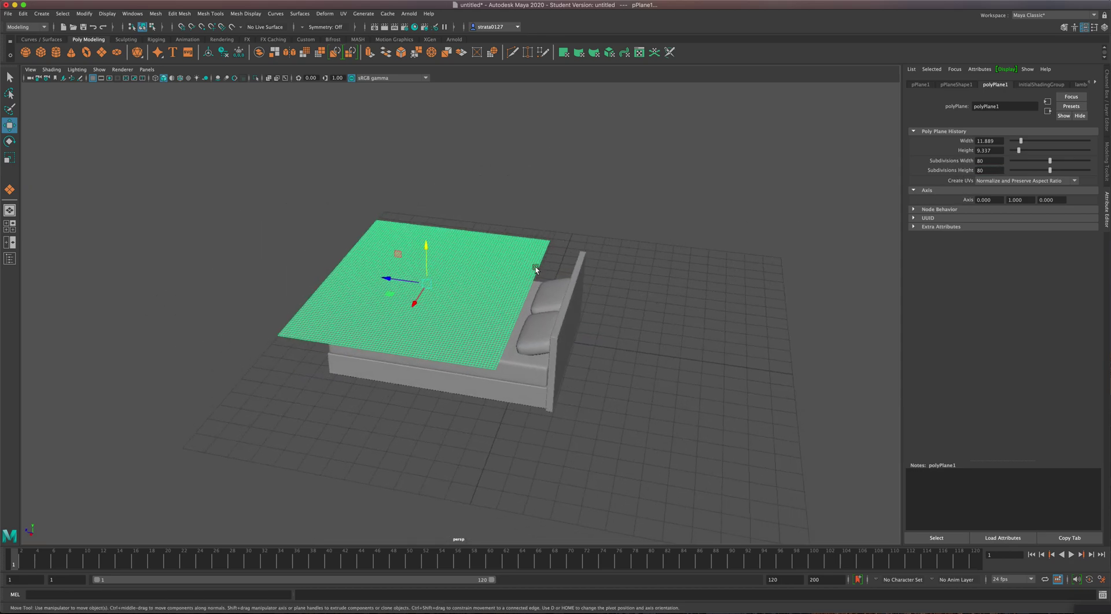
alt+drag(535, 266, 541, 286)
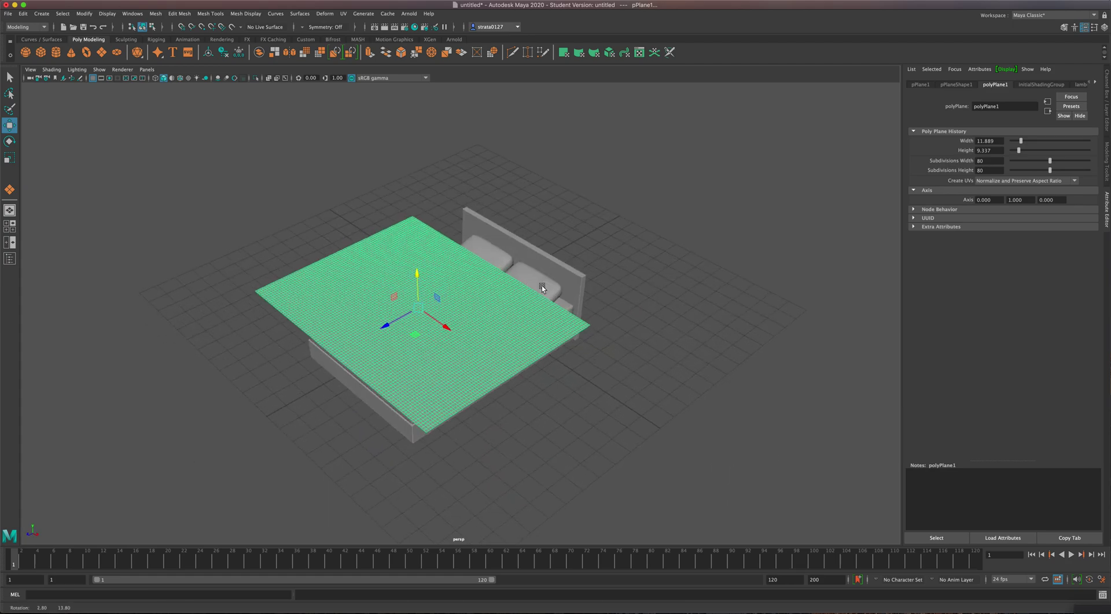
scroll(509, 277, up, 4)
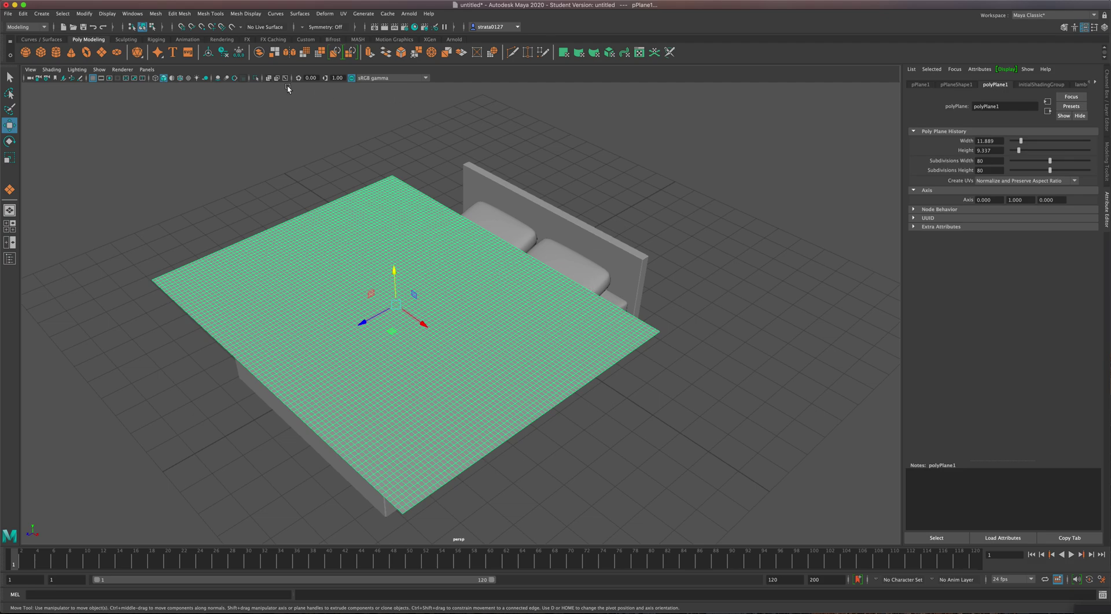
Triangulate all of pPlane1's faces with Mesh > Triangulate
click(156, 14)
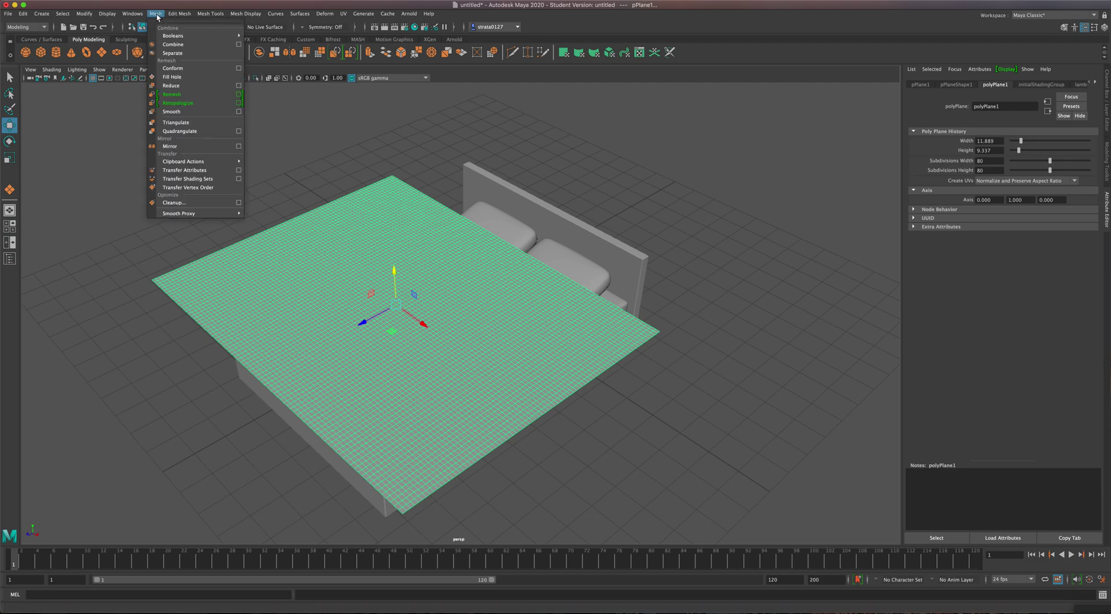
click(180, 123)
scroll(456, 315, up, 3)
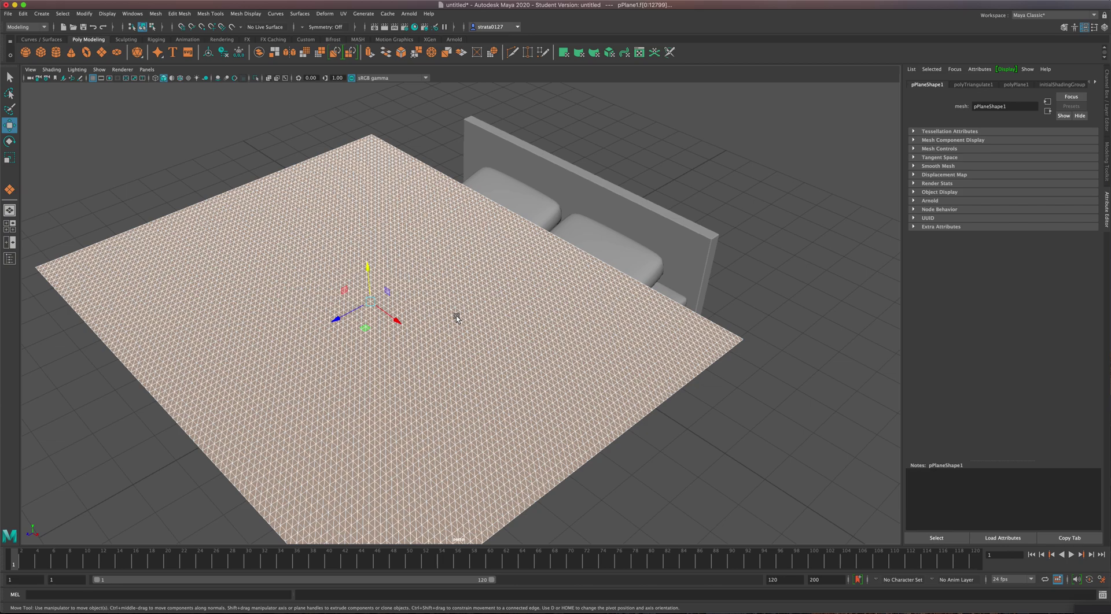
alt+drag(455, 314, 451, 307)
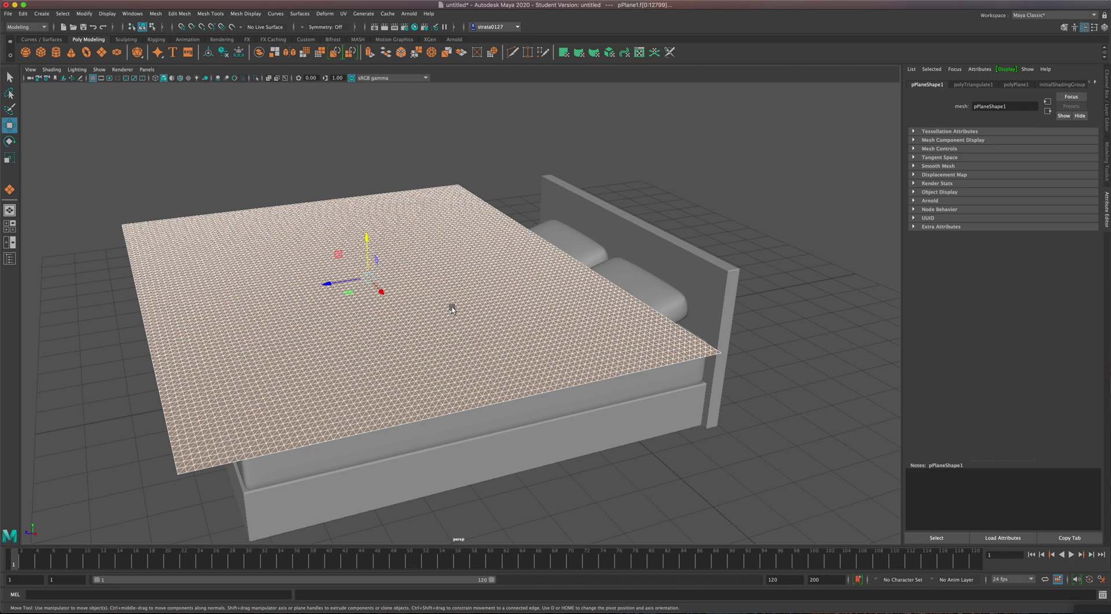
alt+drag(290, 114, 297, 113)
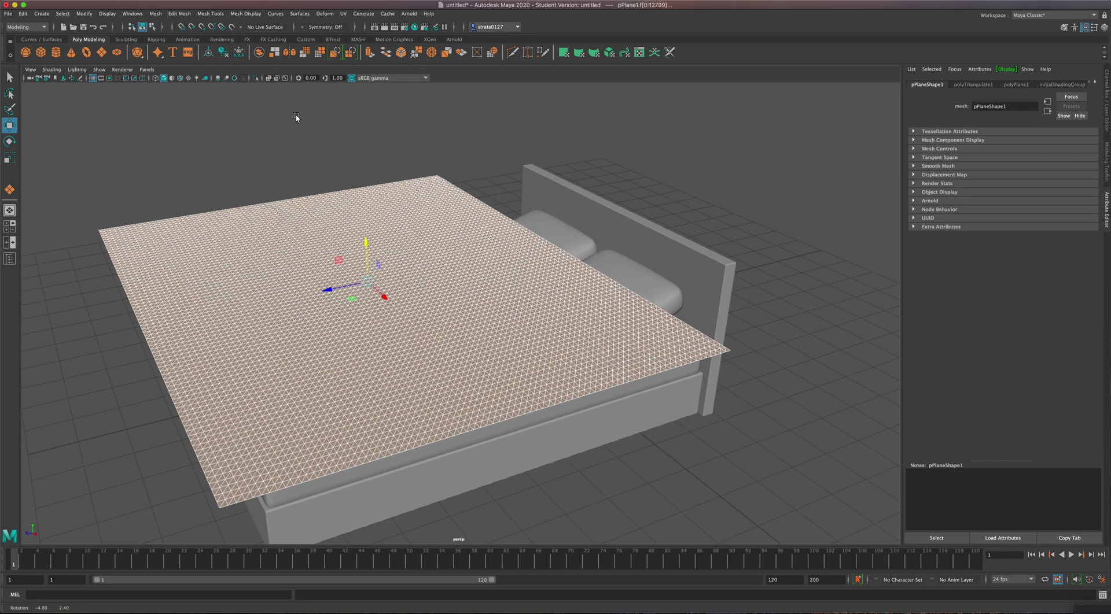
click(37, 28)
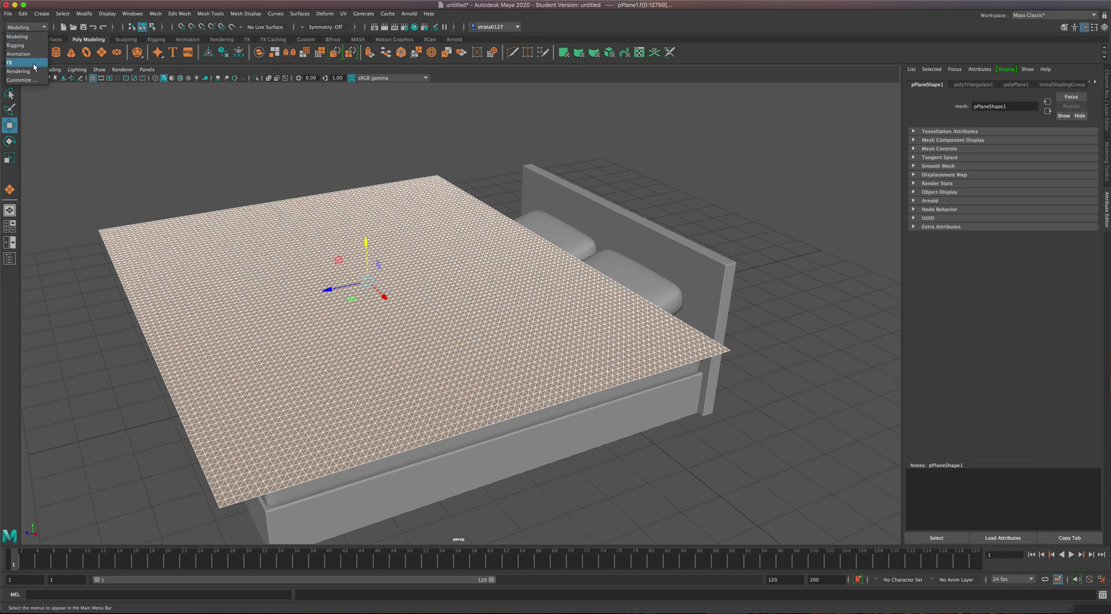
Under the FX menu set, convert the selected pPlane1 into an nCloth object
click(17, 62)
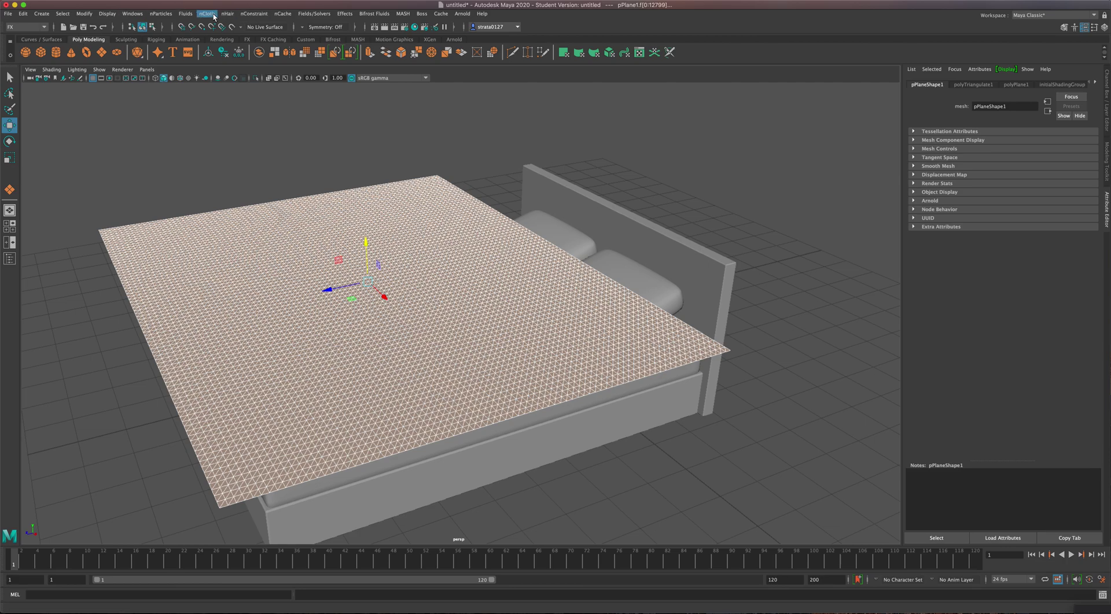
click(421, 201)
right_drag(421, 201, 474, 191)
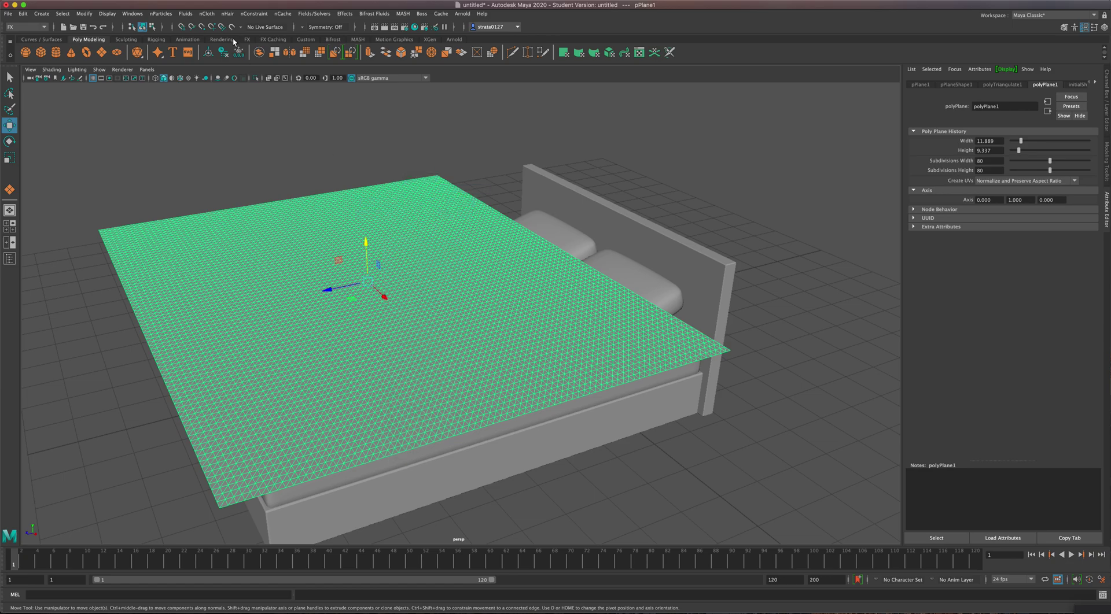
click(206, 14)
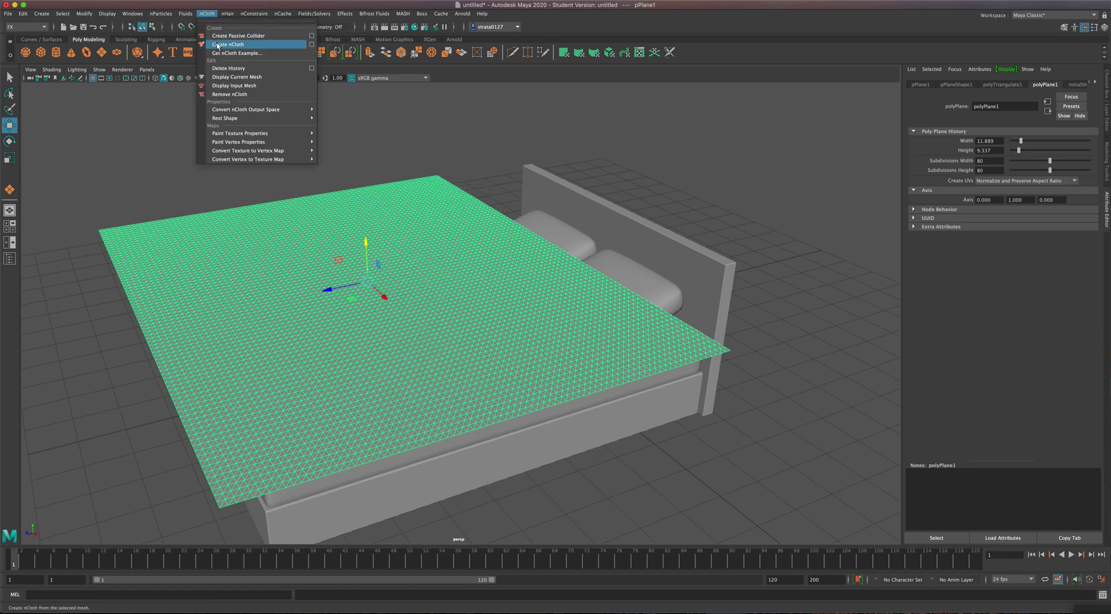
click(249, 44)
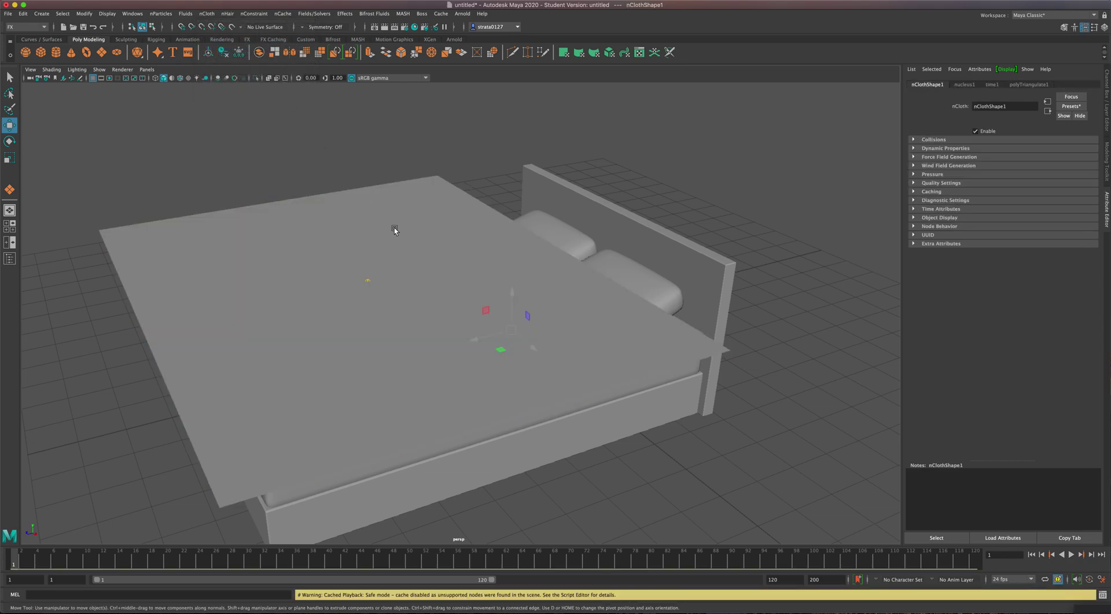
alt+drag(394, 227, 421, 261)
Make the bed base (pCube1) an nCloth passive collider
click(471, 367)
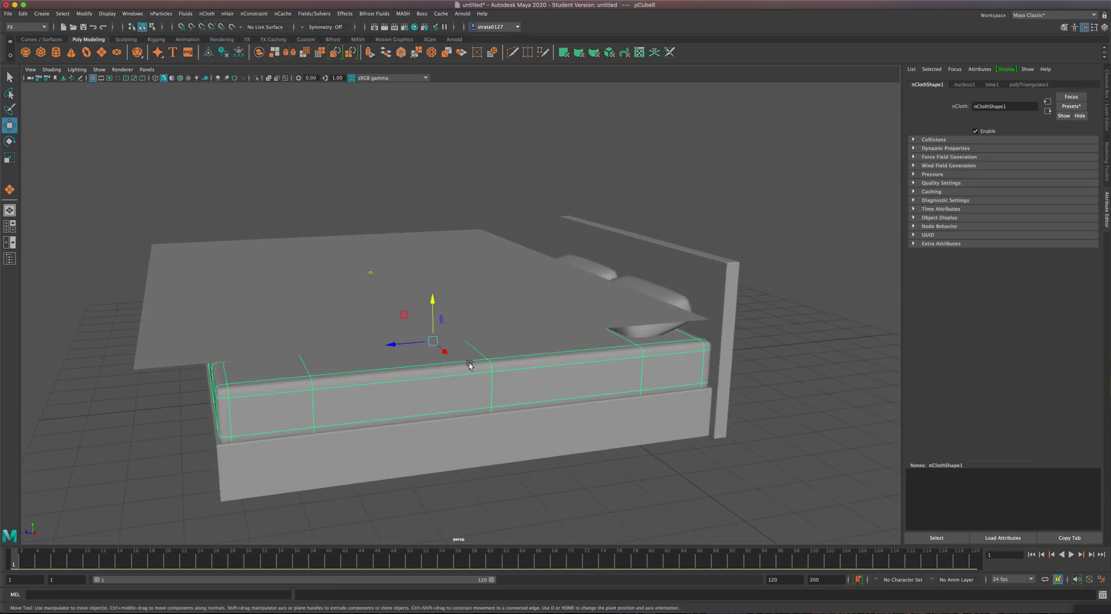
alt+drag(457, 373, 442, 390)
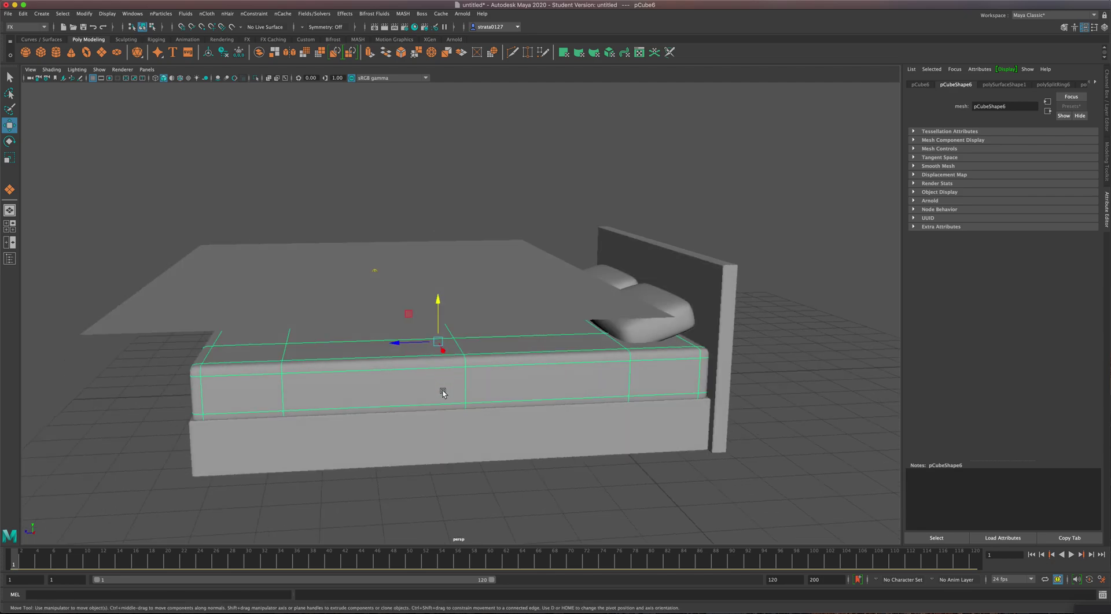
click(454, 432)
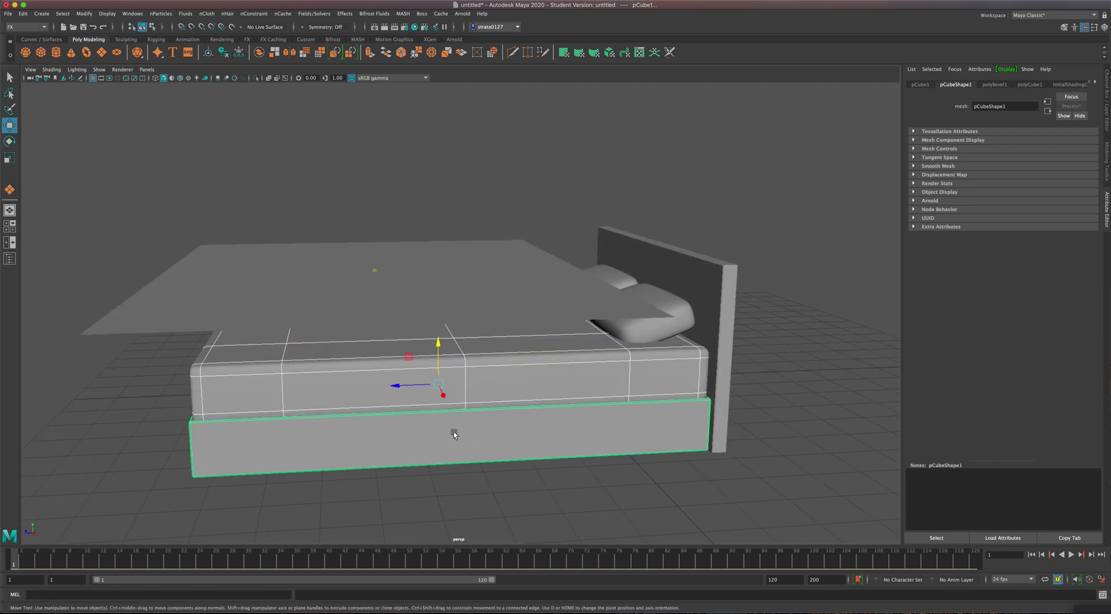
mouse_move(471, 428)
alt+mouse_down()
mouse_move(496, 436)
mouse_move(474, 438)
mouse_move(488, 426)
alt+mouse_up()
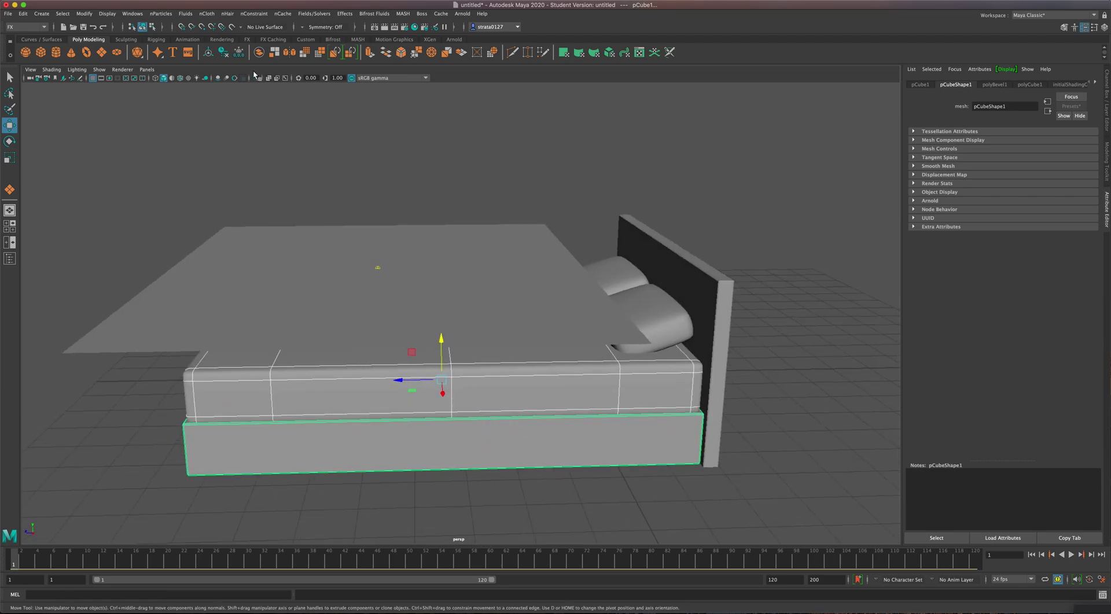
click(206, 14)
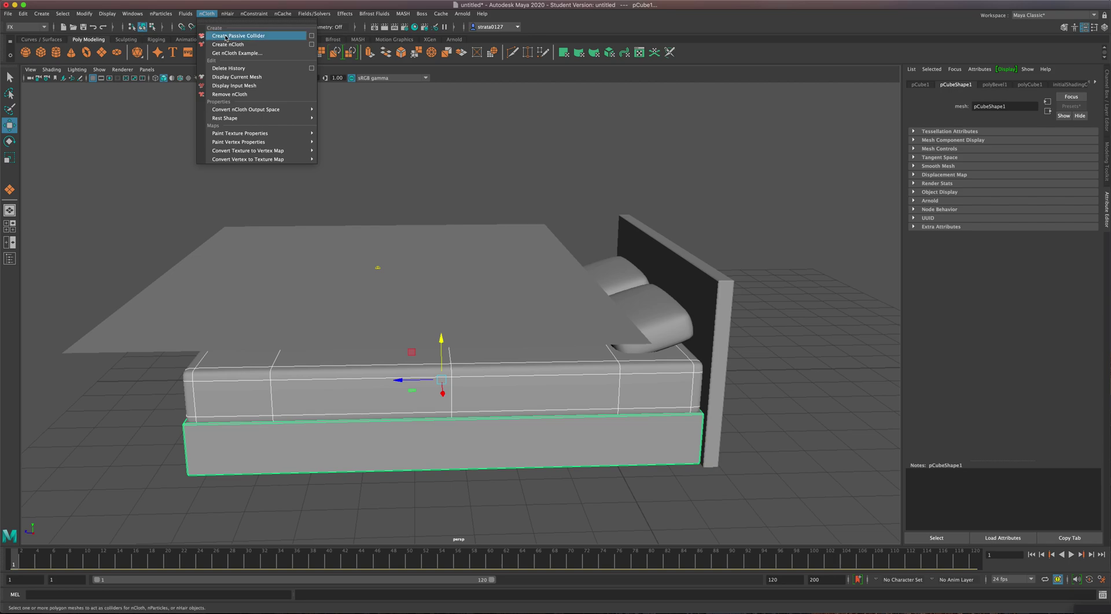
click(274, 36)
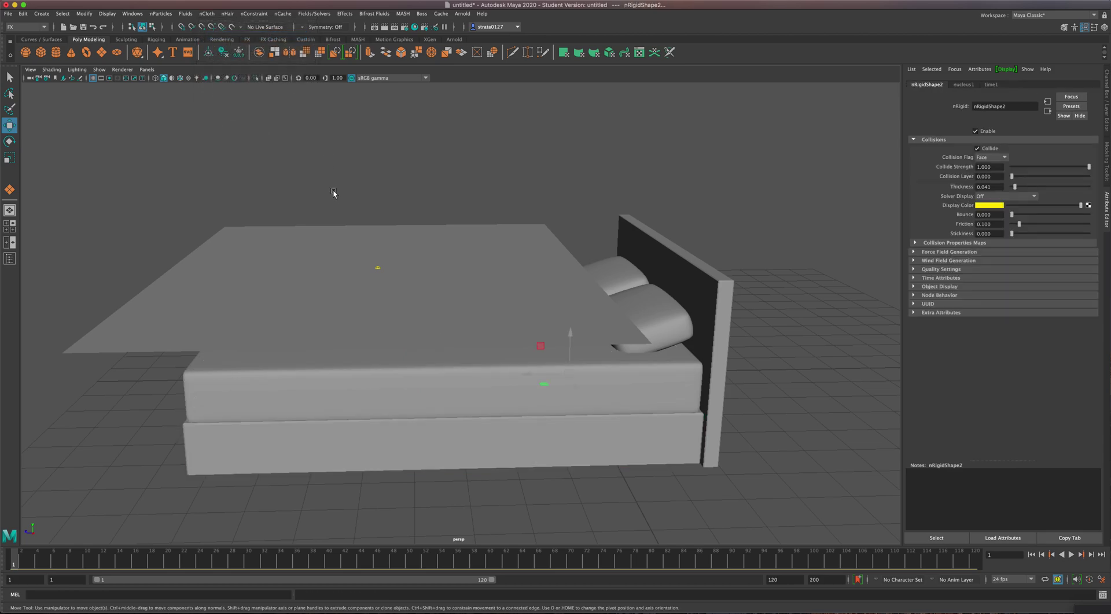
alt+drag(335, 193, 355, 197)
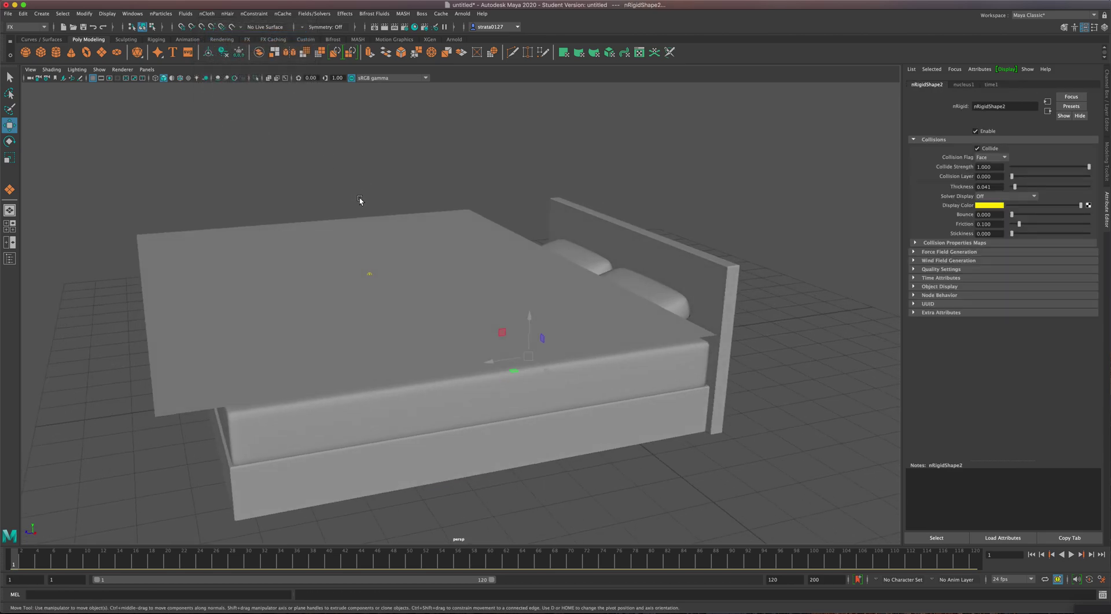
Play the nCloth simulation to watch the sheet fall onto the bed, then stop playback
click(1072, 555)
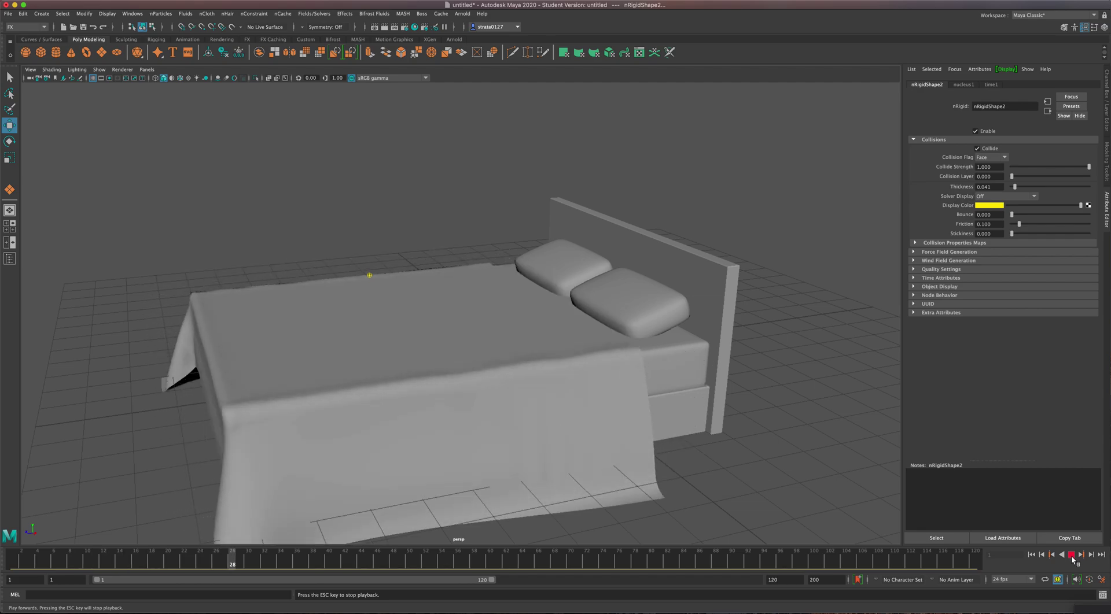
alt+drag(734, 463, 735, 460)
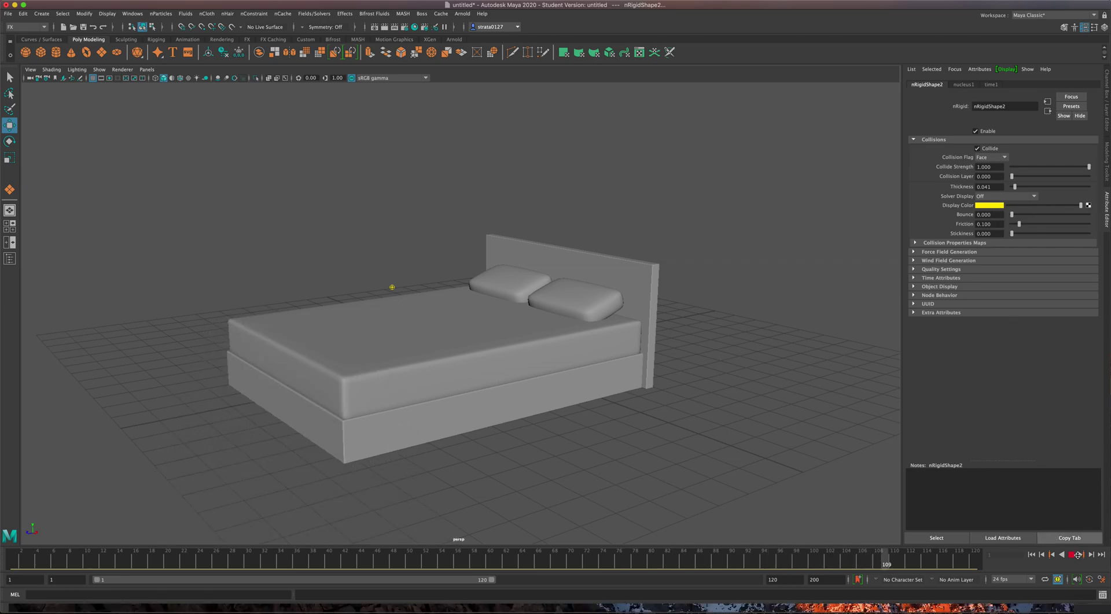
click(1071, 555)
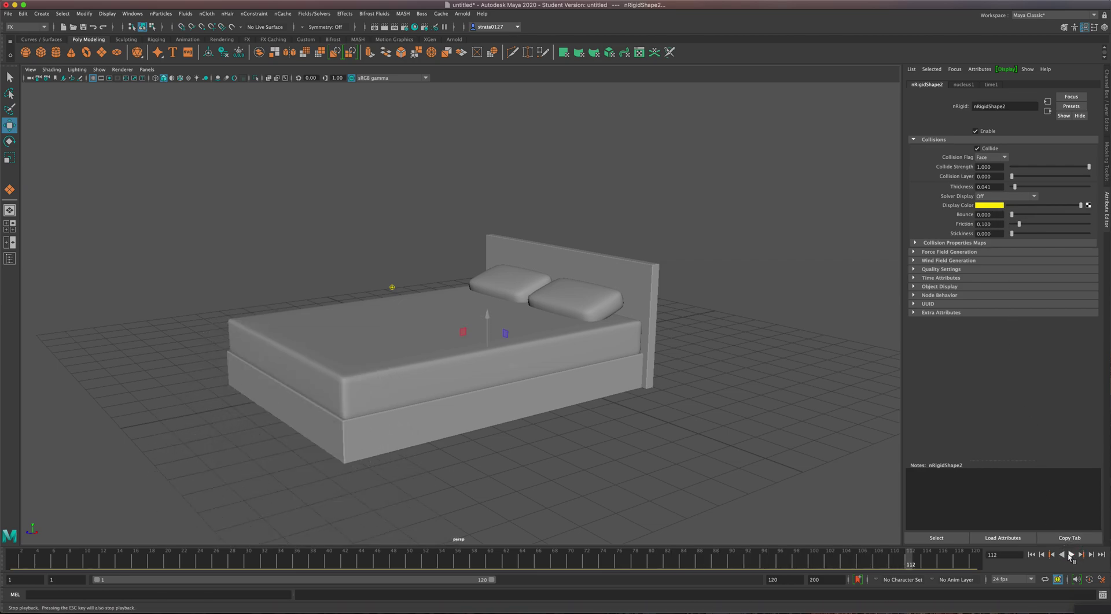
Rewind to frame 1, replay the simulation and stop at frame 25 with the cloth draped
click(1031, 555)
alt+drag(727, 447, 721, 458)
click(615, 349)
alt+drag(640, 361, 476, 329)
key(r)
click(1070, 555)
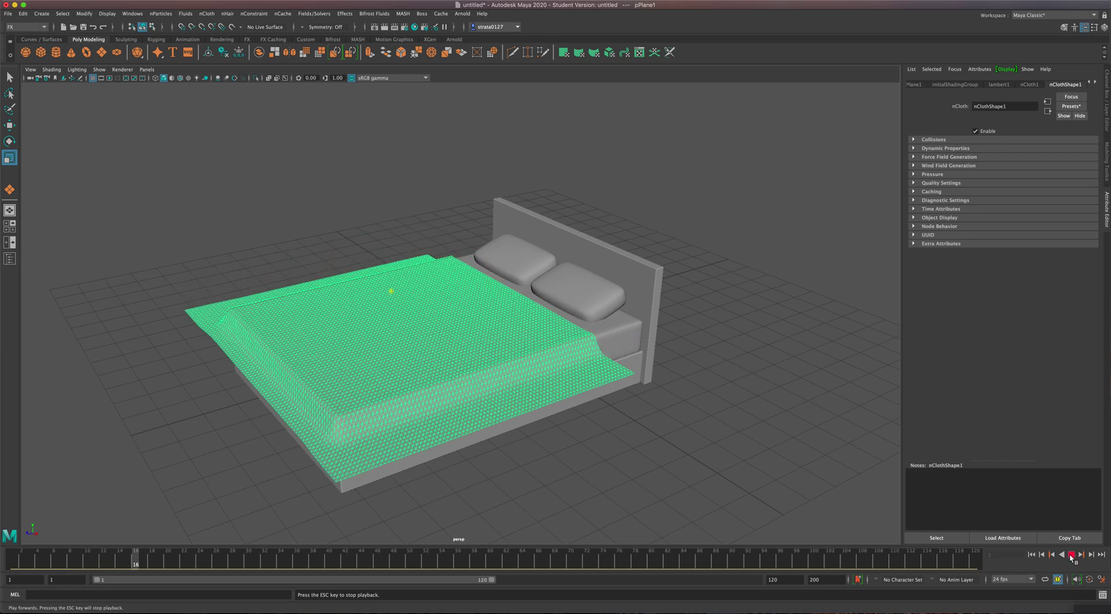
click(1070, 555)
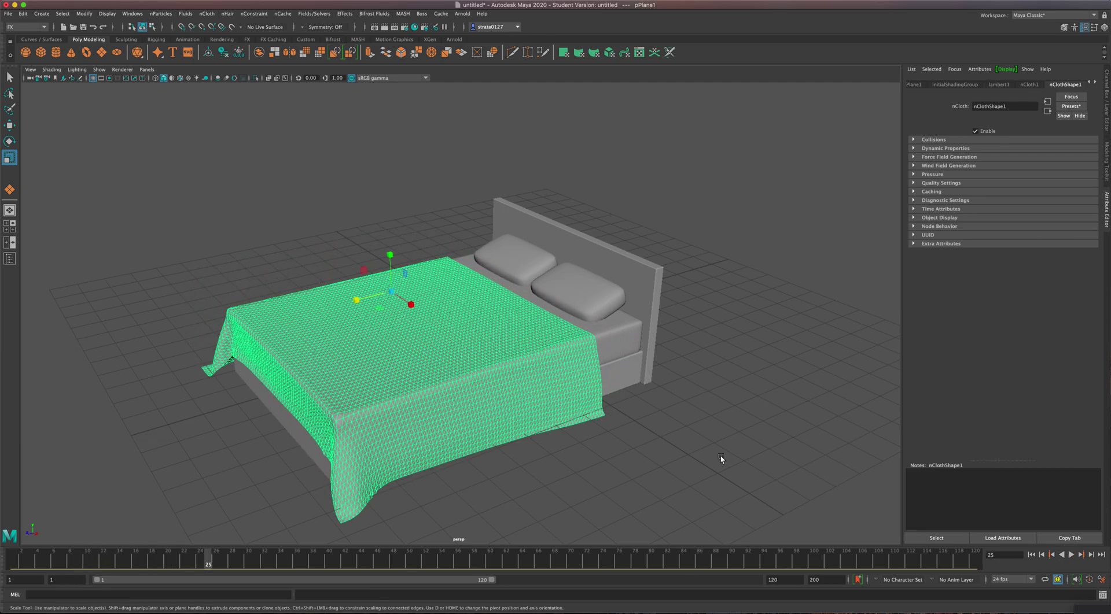
Orbit around the bed to inspect the draped cloth from several angles
alt+drag(723, 456, 683, 450)
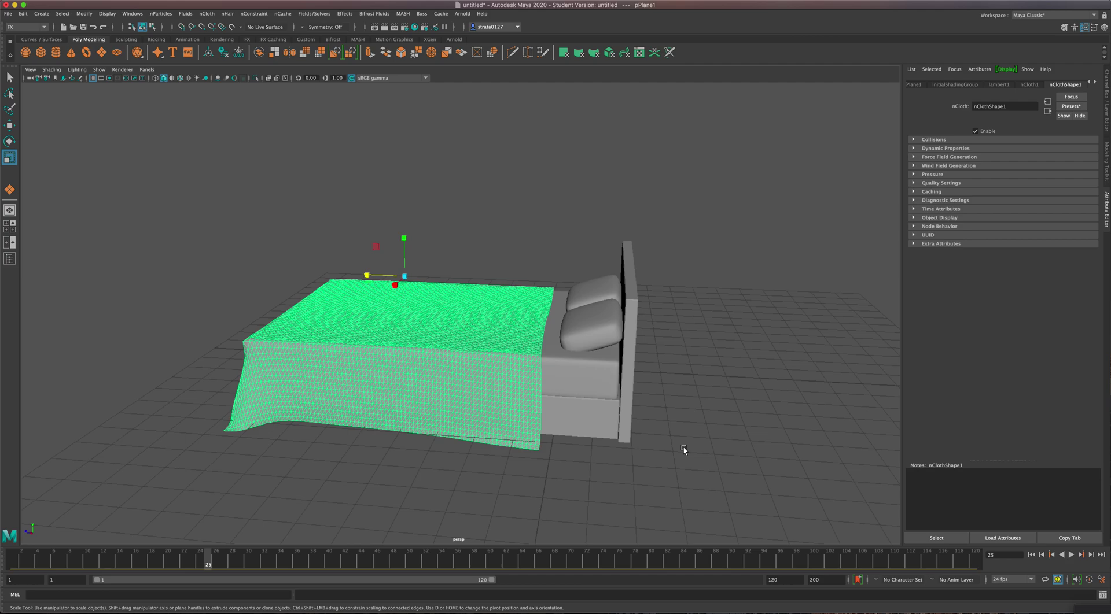
alt+drag(634, 435, 534, 446)
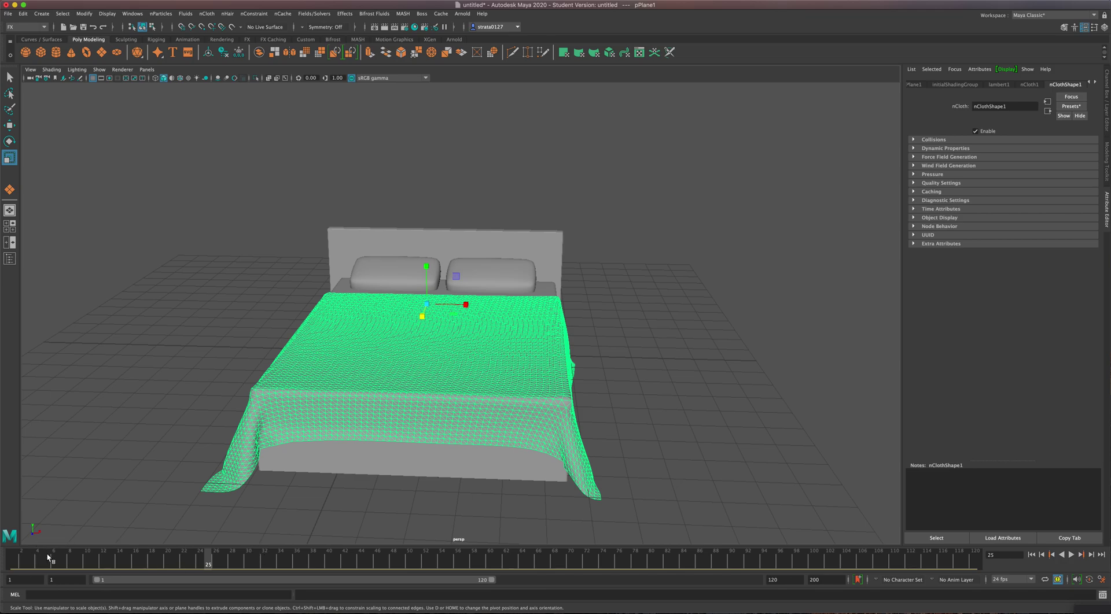
alt+drag(137, 467, 223, 387)
Delete the cloth's history via Edit > Delete by Type > History
click(23, 13)
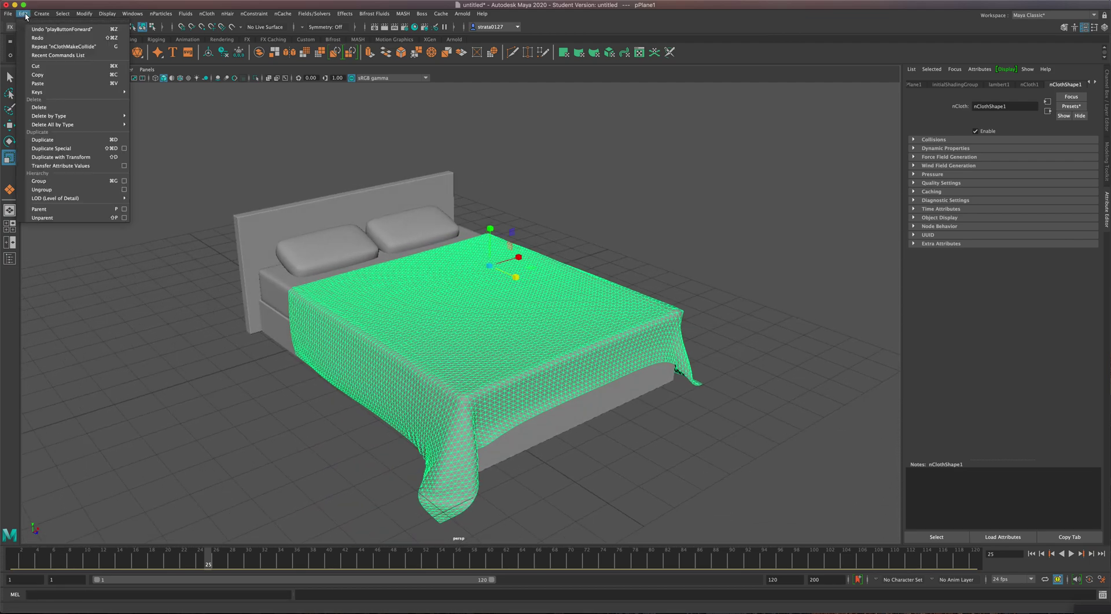
mouse_move(8, 13)
mouse_move(48, 118)
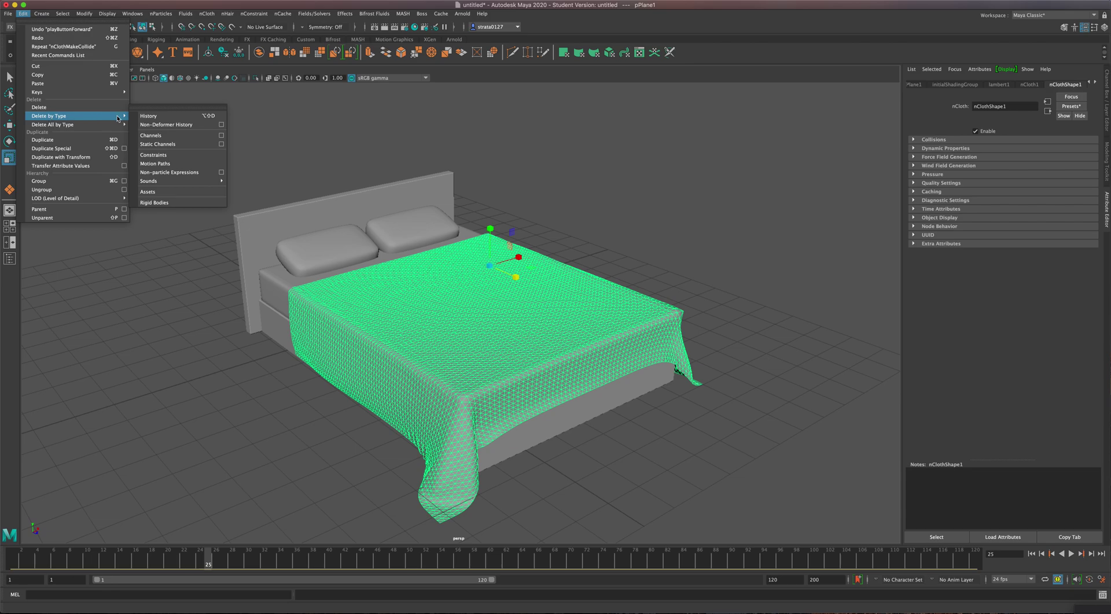
click(166, 115)
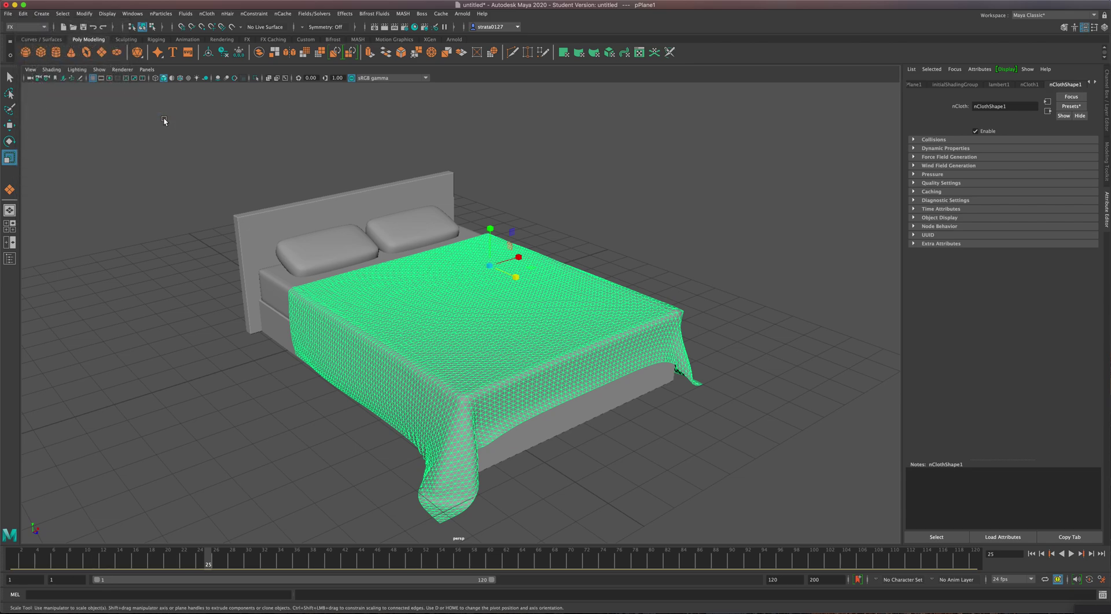
Select the cloth sheet, test-move it, and undo both moves
alt+drag(322, 389, 346, 289)
click(290, 254)
click(346, 289)
key(w)
drag(407, 252, 287, 273)
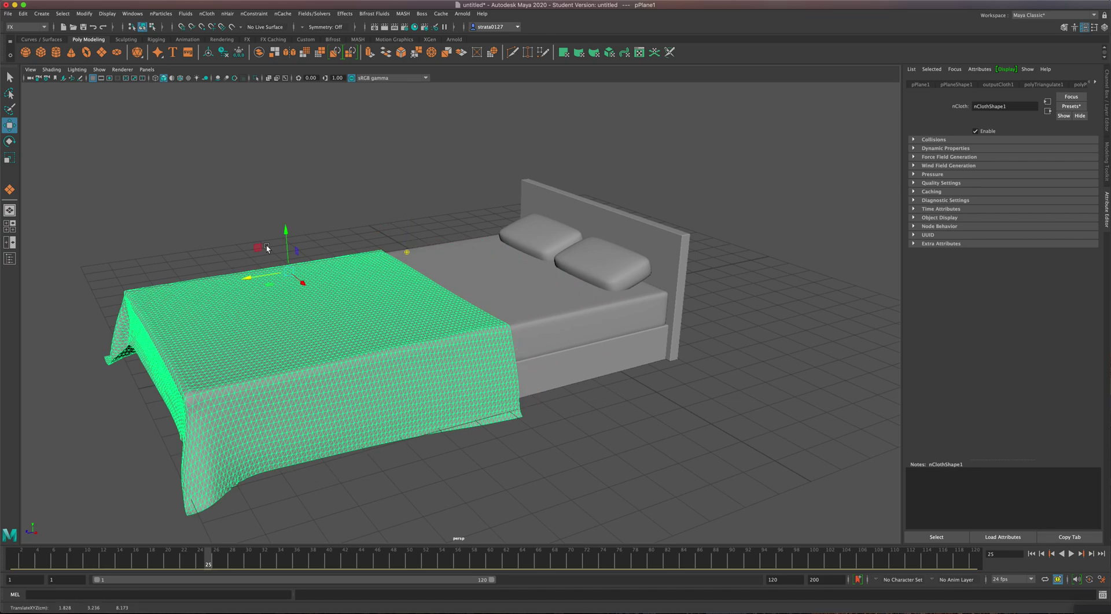
drag(287, 231, 278, 111)
key(z)
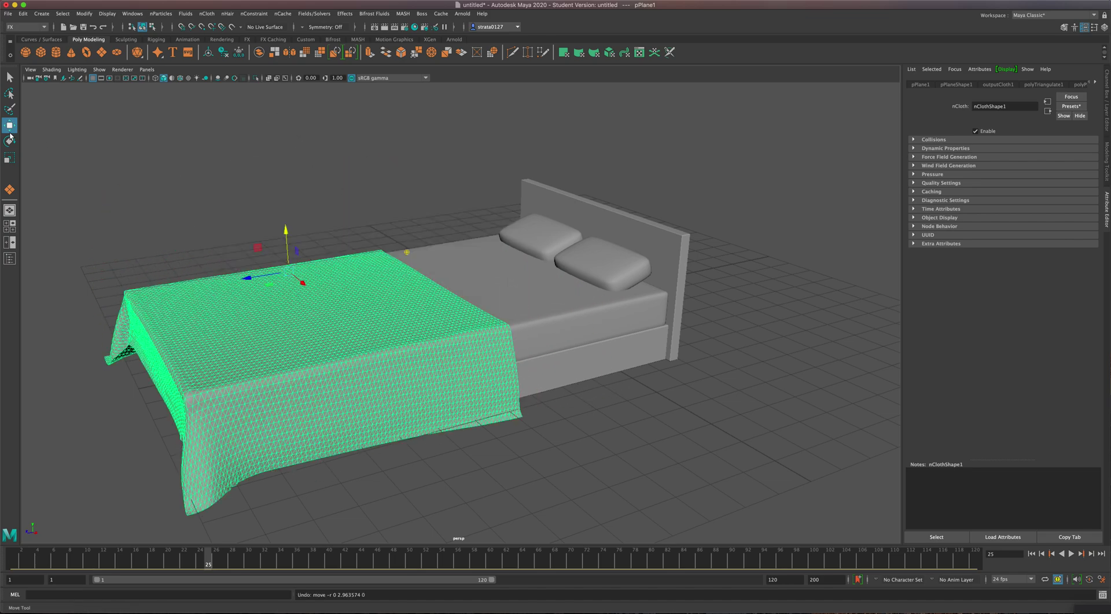
key(z)
key(r)
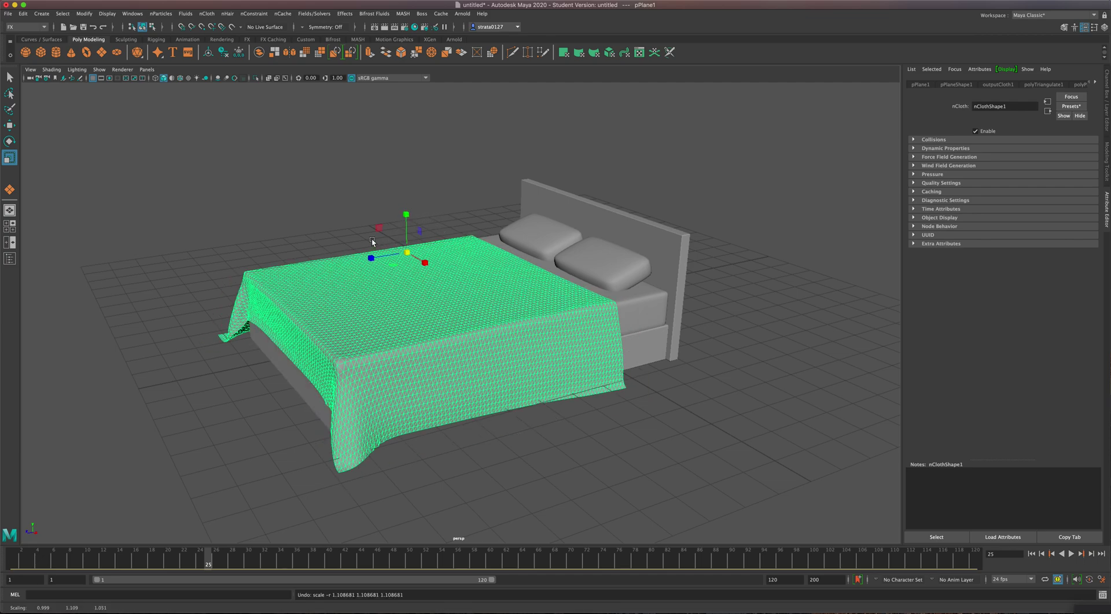
Scrub the time slider back to frame 1, keeping the draped shape
alt+drag(371, 238, 339, 340)
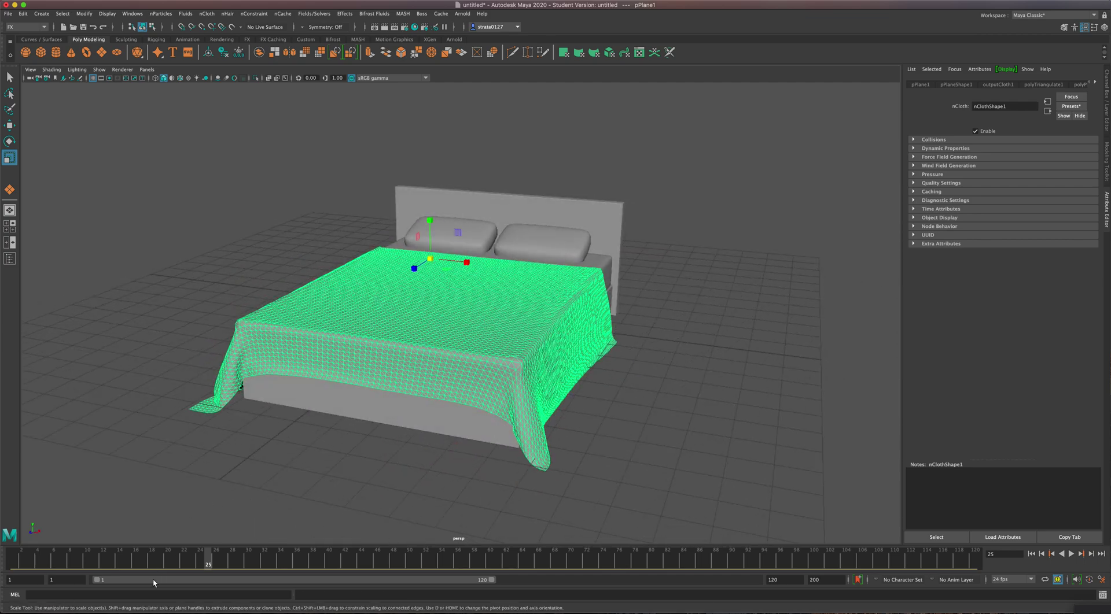
drag(203, 557, 13, 558)
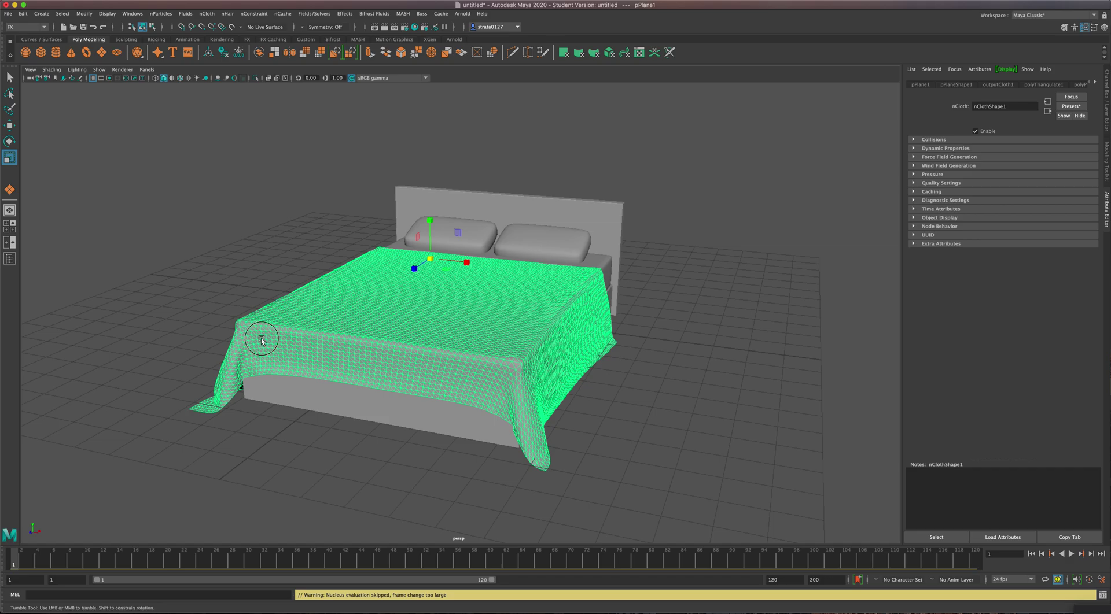
alt+drag(261, 340, 241, 239)
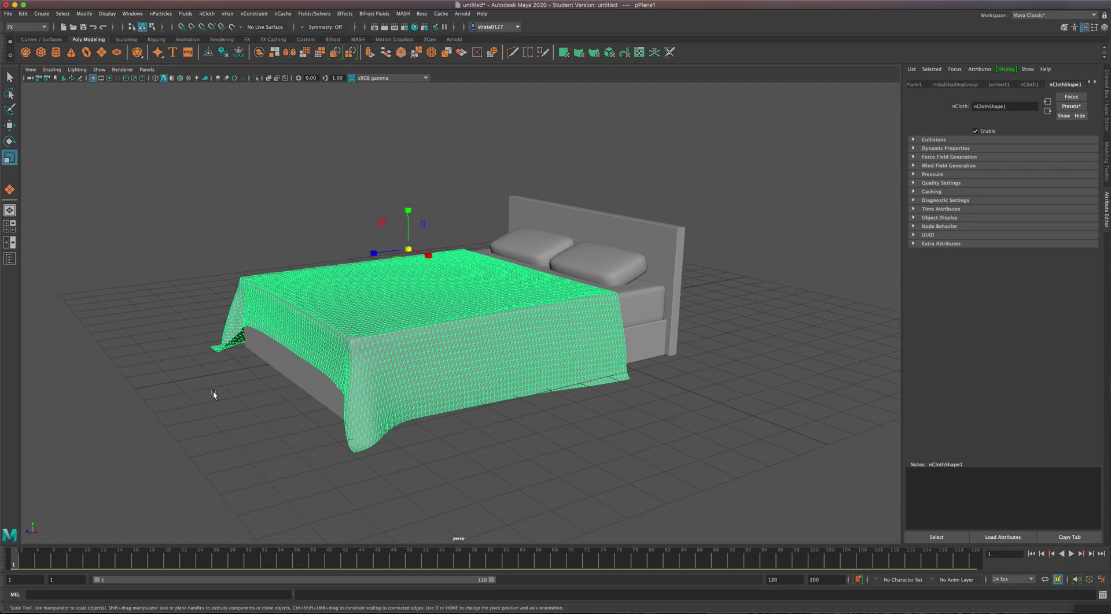
Extrude the draped cloth's faces (Ctrl+E) with a local Z thickness of about 0.021
scroll(219, 378, up, 10)
alt+drag(230, 363, 323, 238)
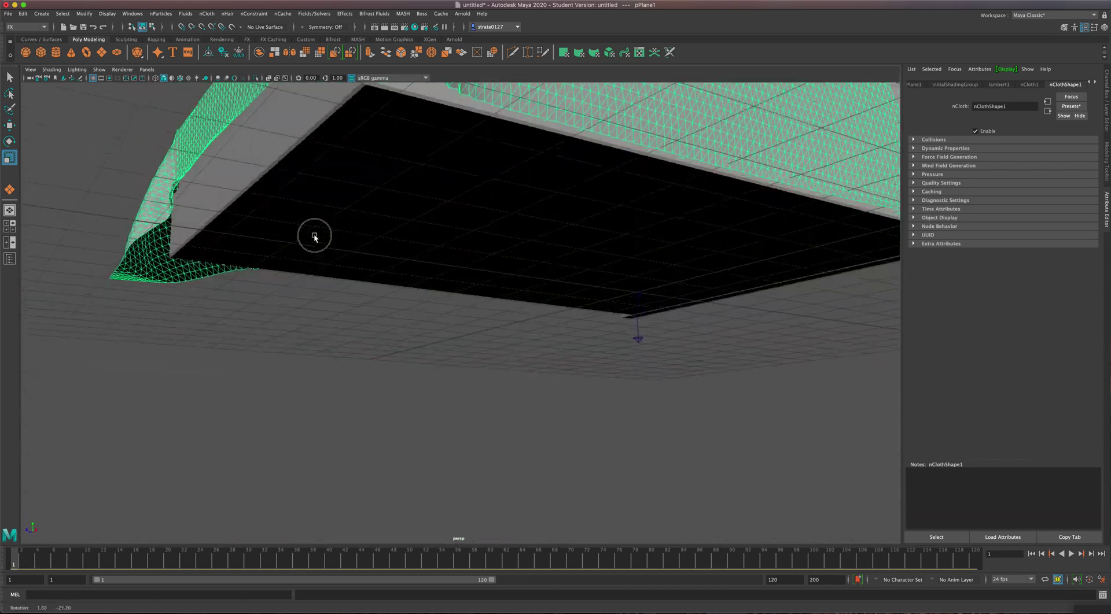
mouse_move(322, 238)
alt+right_down()
mouse_move(307, 314)
mouse_move(324, 249)
alt+right_up()
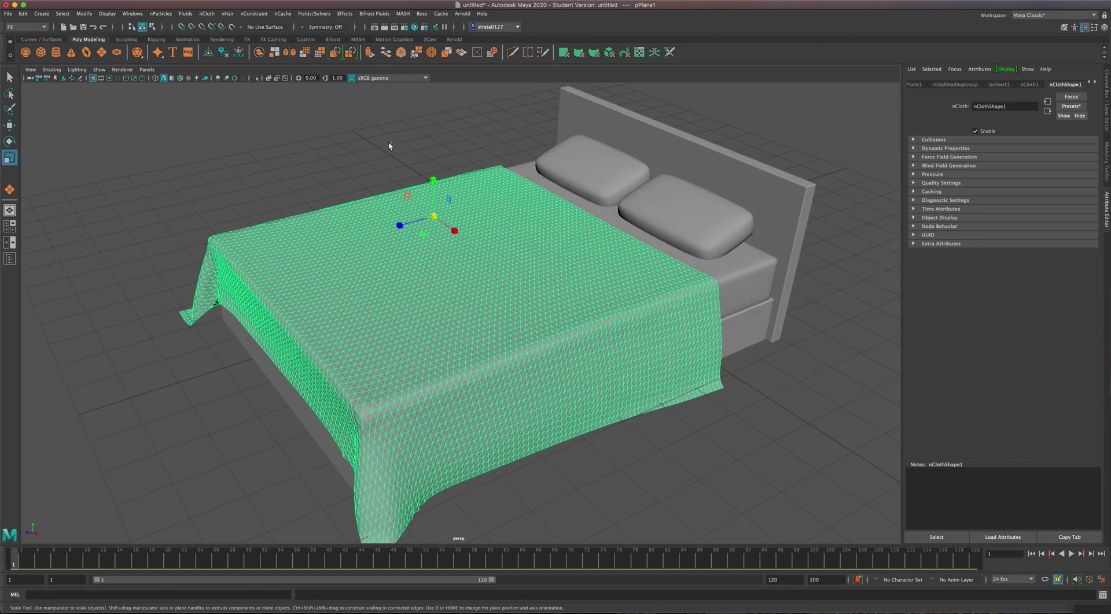
key(ctrl+e)
mouse_move(242, 285)
alt+mouse_down()
mouse_move(211, 274)
mouse_move(220, 266)
mouse_move(286, 282)
mouse_move(281, 272)
mouse_move(228, 288)
mouse_move(273, 310)
mouse_move(318, 307)
mouse_move(272, 330)
mouse_move(378, 256)
alt+mouse_up()
Switch the cloth back to Object Mode and cancel the smooth-mesh preview, leaving it unsmoothed
right_click(378, 256)
click(395, 250)
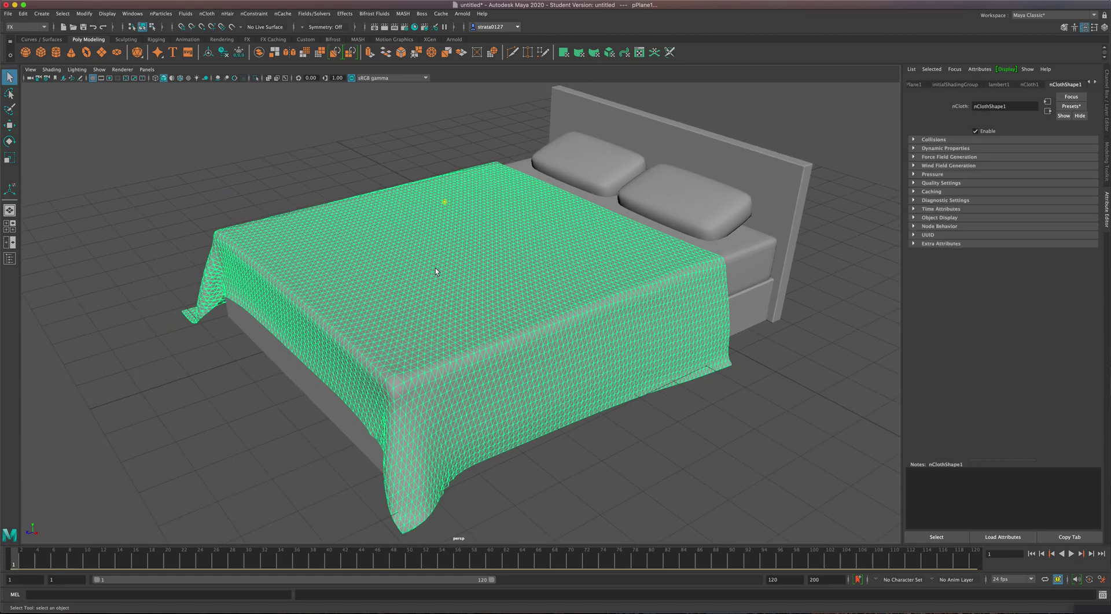
scroll(449, 277, down, 5)
alt+middle_drag(450, 276, 427, 286)
key(3)
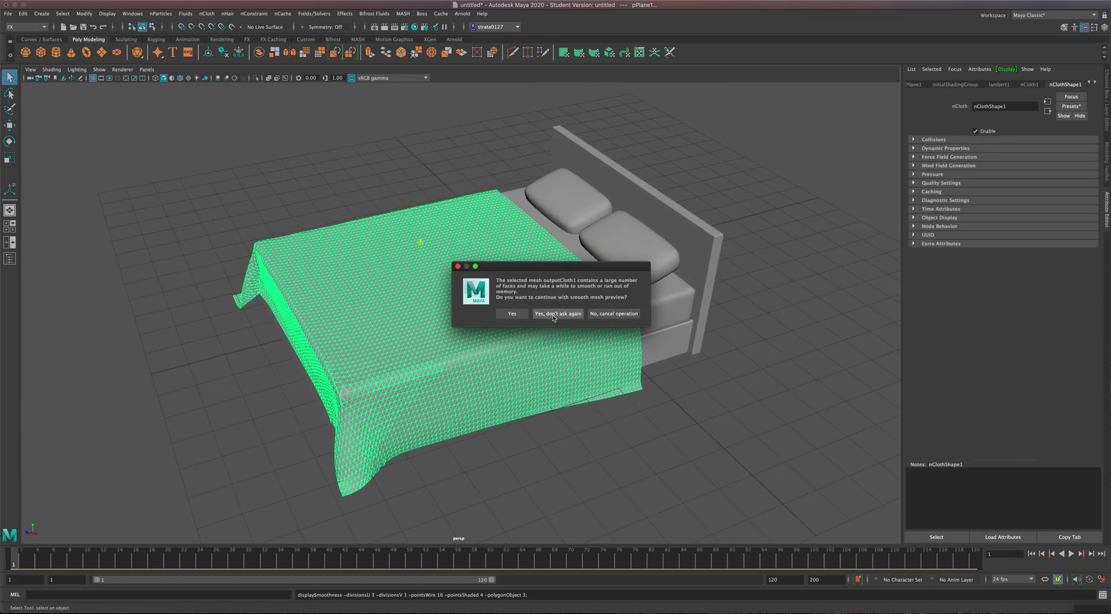
click(608, 314)
mouse_move(461, 317)
alt+mouse_down()
mouse_move(471, 317)
mouse_move(449, 318)
mouse_move(458, 318)
alt+mouse_up()
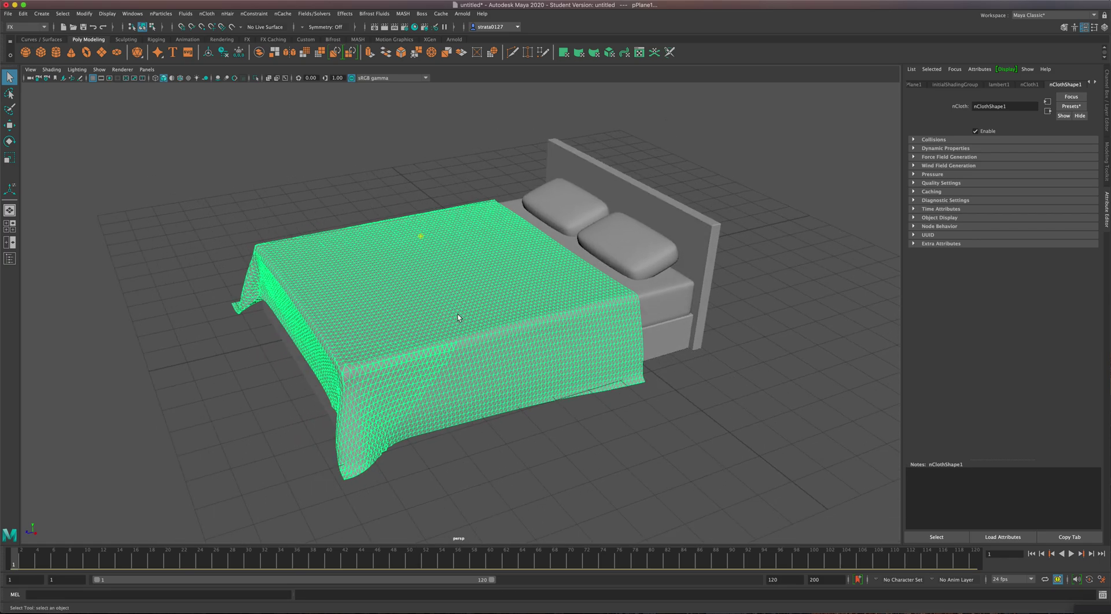